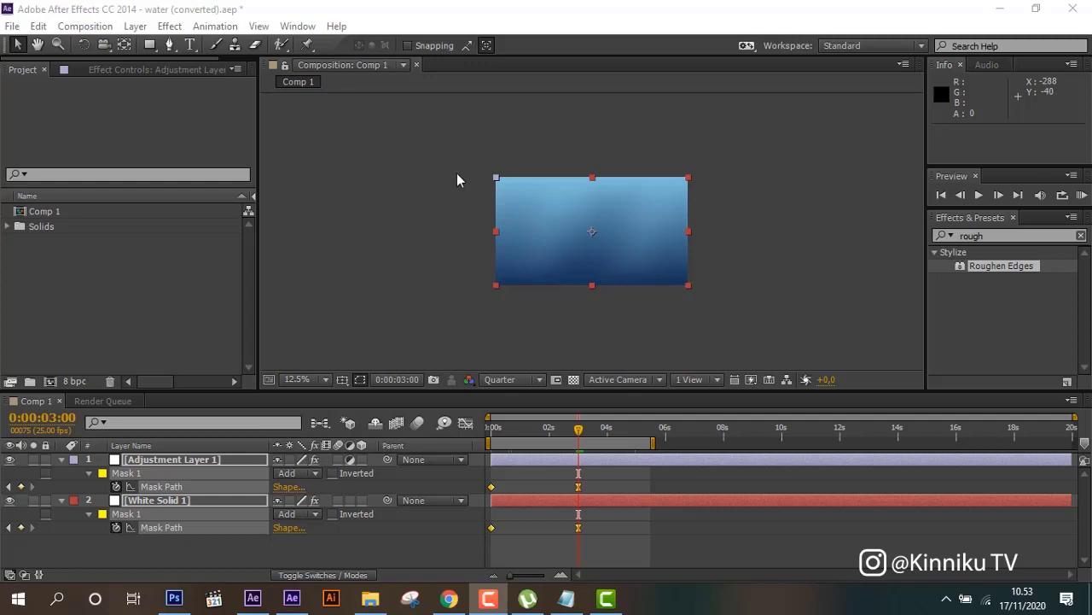
# Step: Scrub through the existing wave animation in the timeline
pyautogui.click(86, 25)
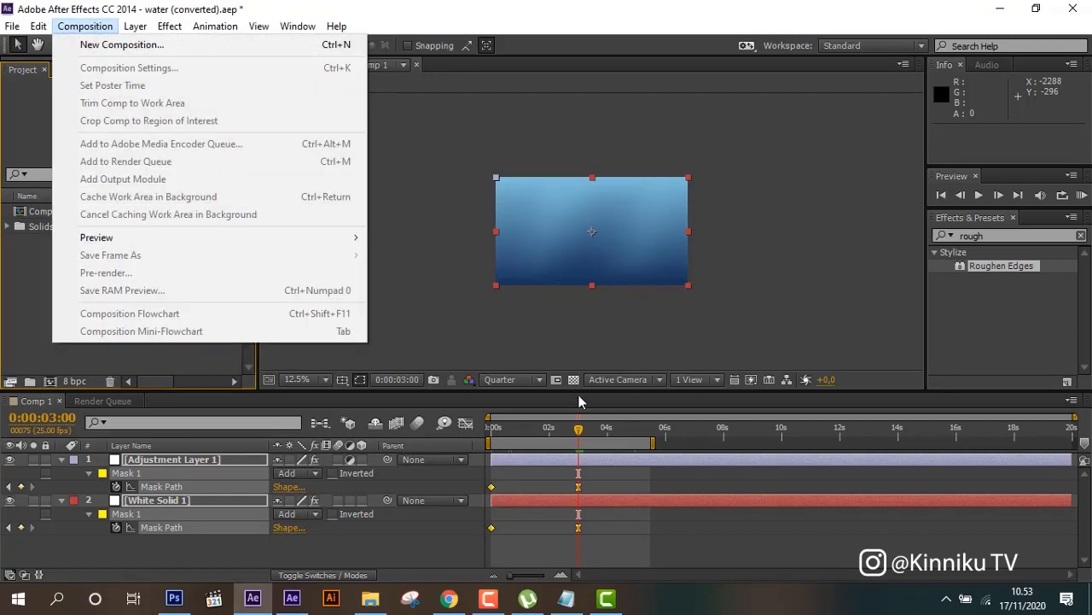
pyautogui.click(409, 307)
pyautogui.moveTo(537, 428); pyautogui.dragTo(580, 443)
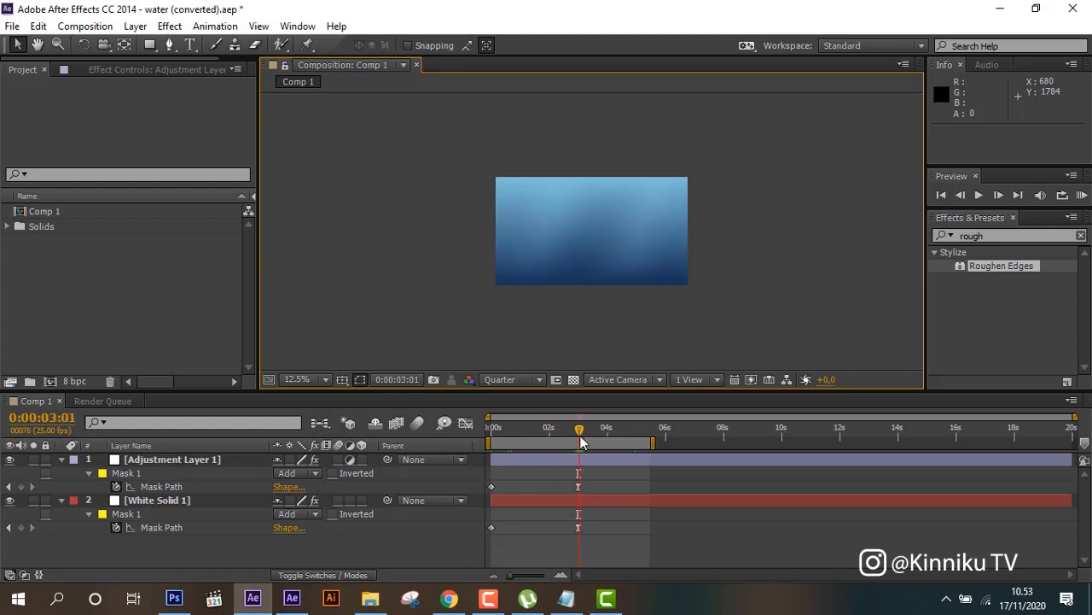
# Step: Create a composition named 'water' using HDTV 1080 24, 1920×1080, 10 seconds long
pyautogui.click(67, 29)
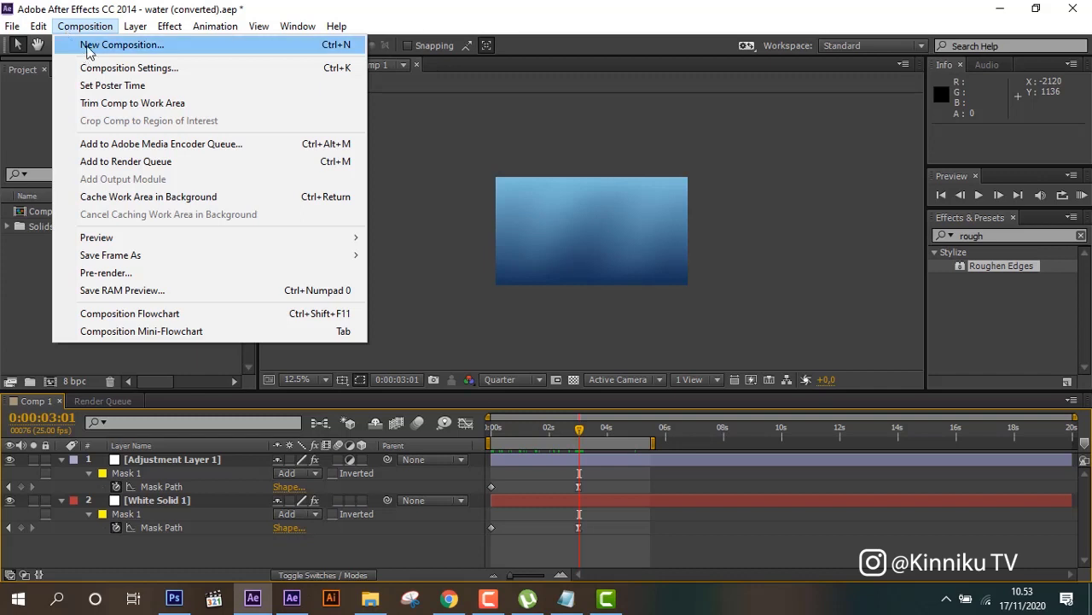
pyautogui.click(120, 45)
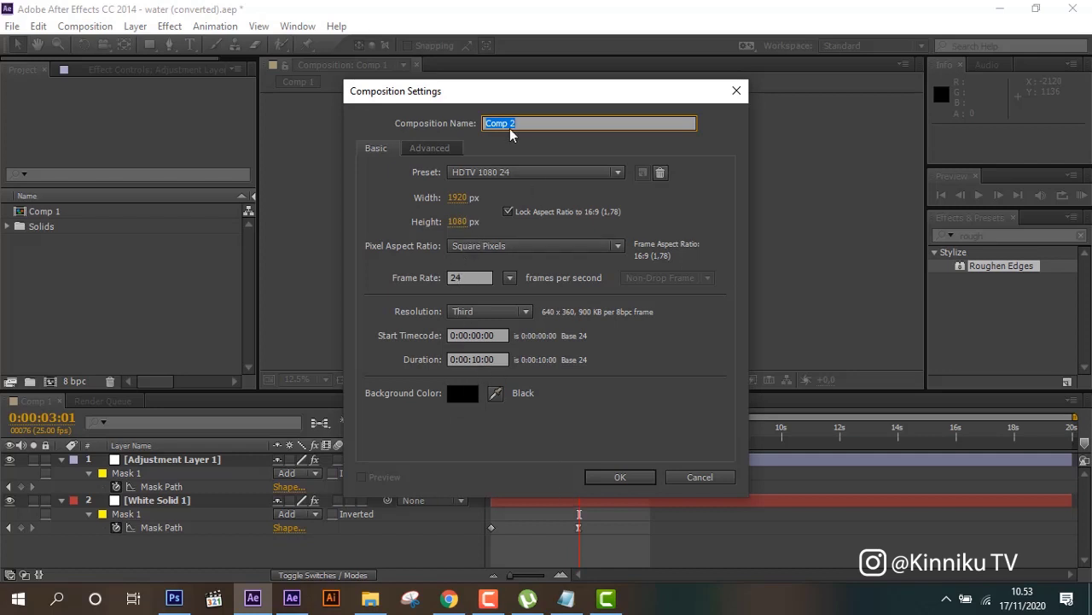
pyautogui.write('water')
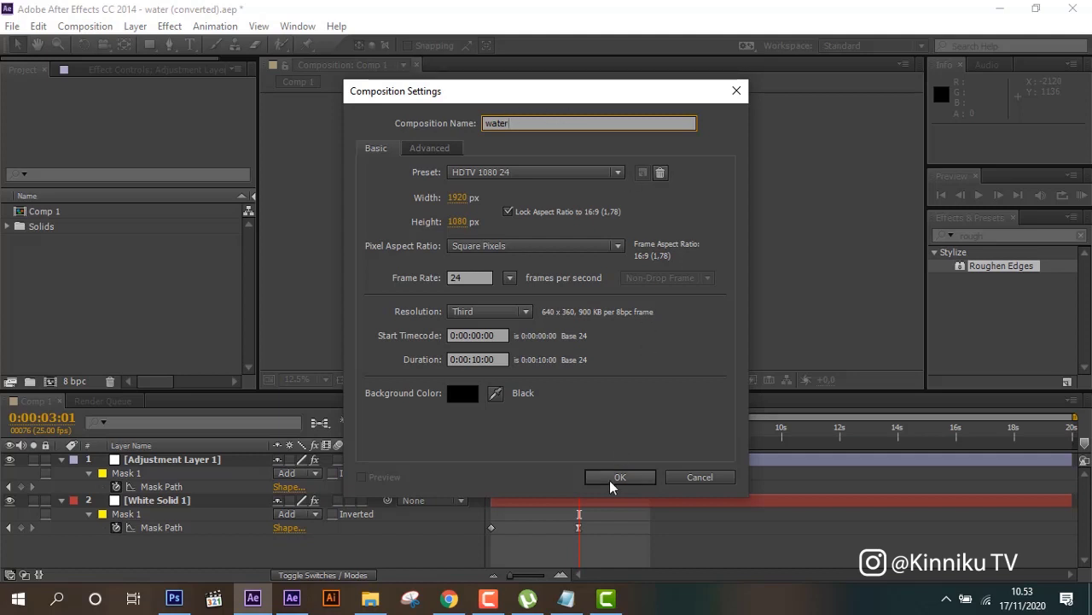
pyautogui.click(610, 478)
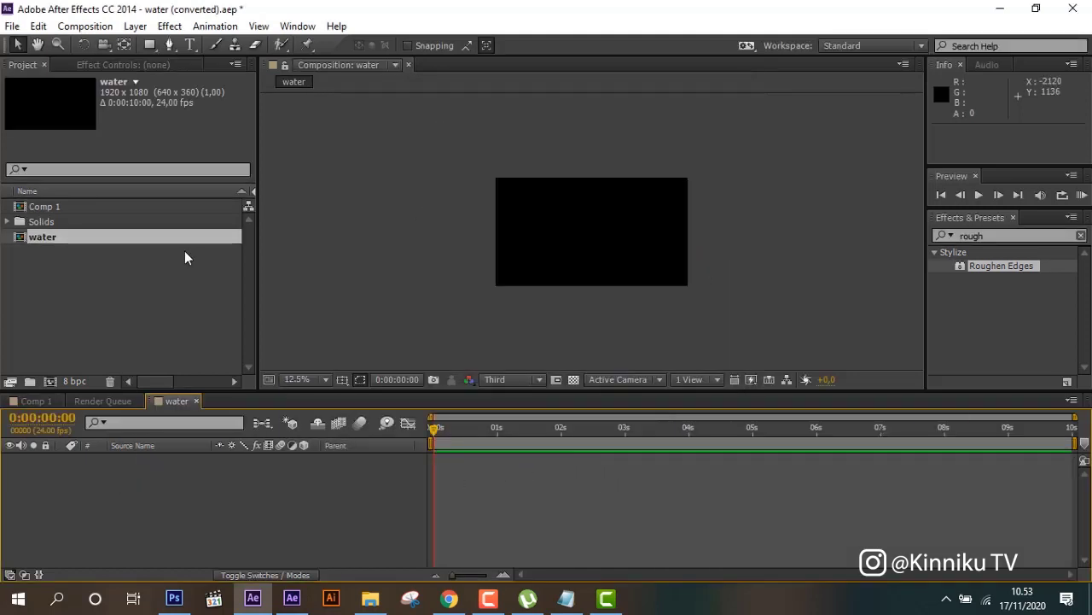
# Step: Add a full-frame 1920×1080 white solid, White Solid 3, to the water comp
pyautogui.click(134, 26)
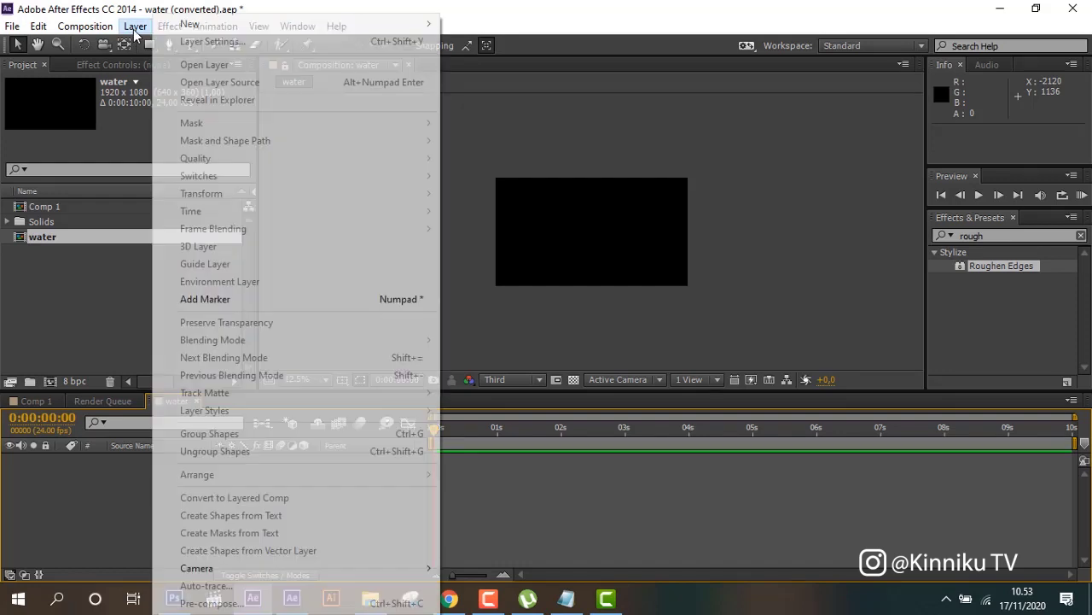
pyautogui.moveTo(256, 23)
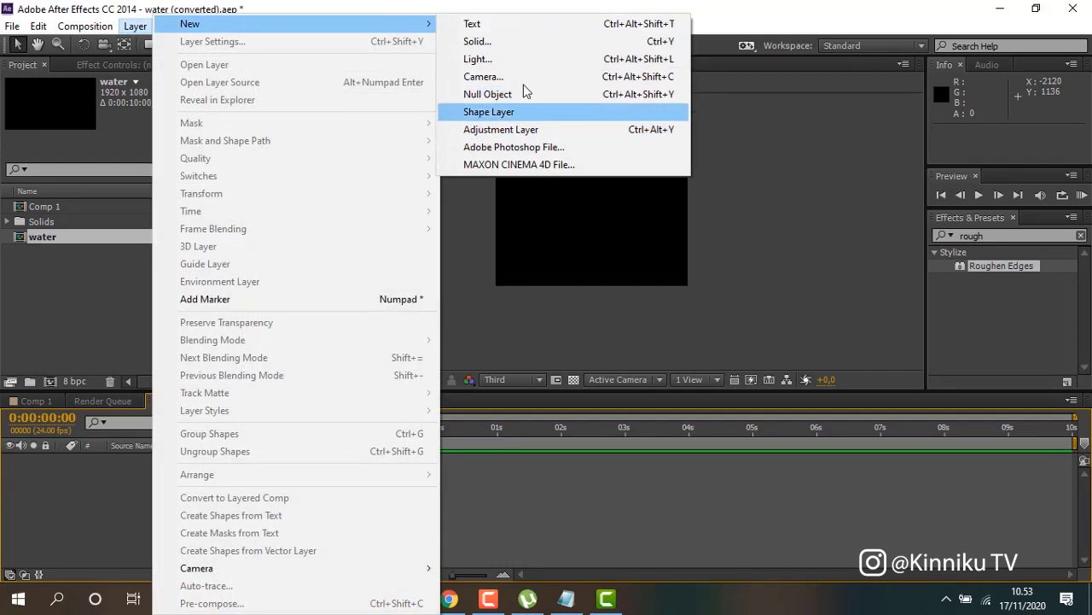
pyautogui.click(507, 40)
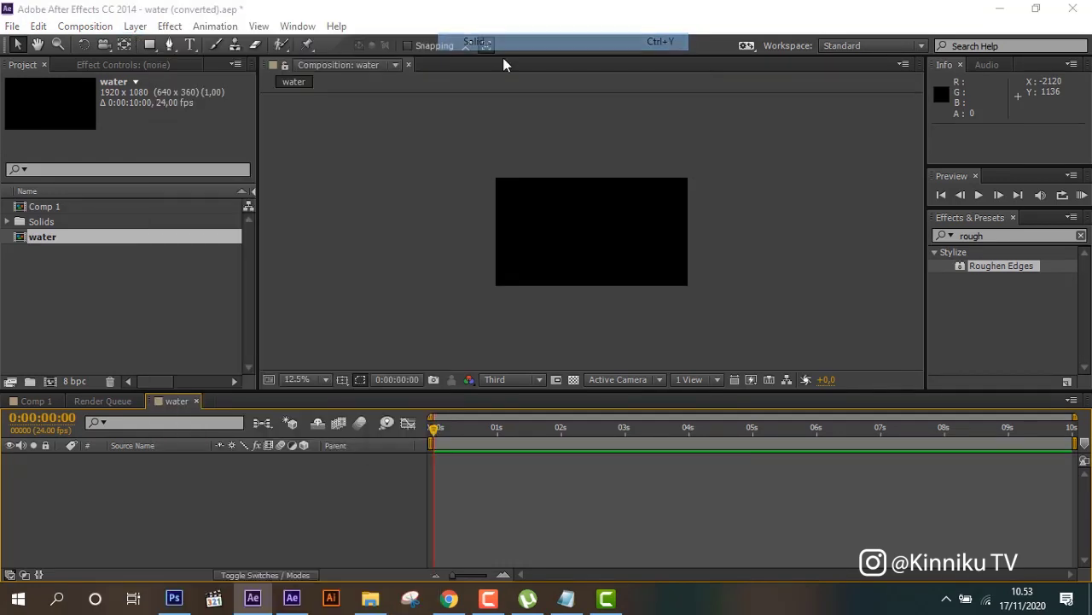
pyautogui.click(599, 442)
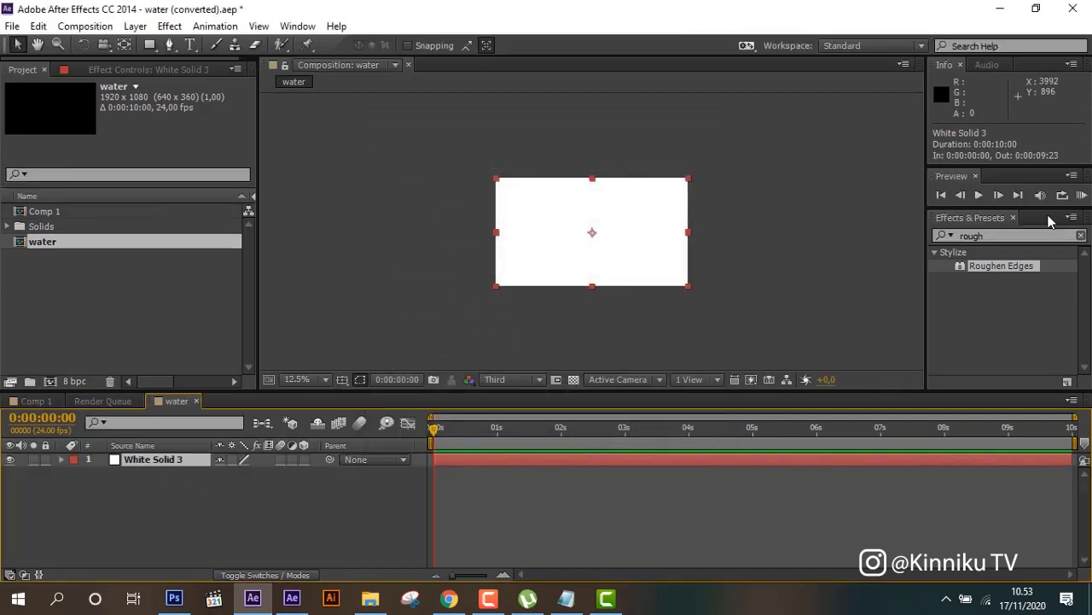
# Step: Search 'ramp' in Effects & Presets and apply Gradient Ramp to White Solid 3
pyautogui.doubleClick(1006, 235)
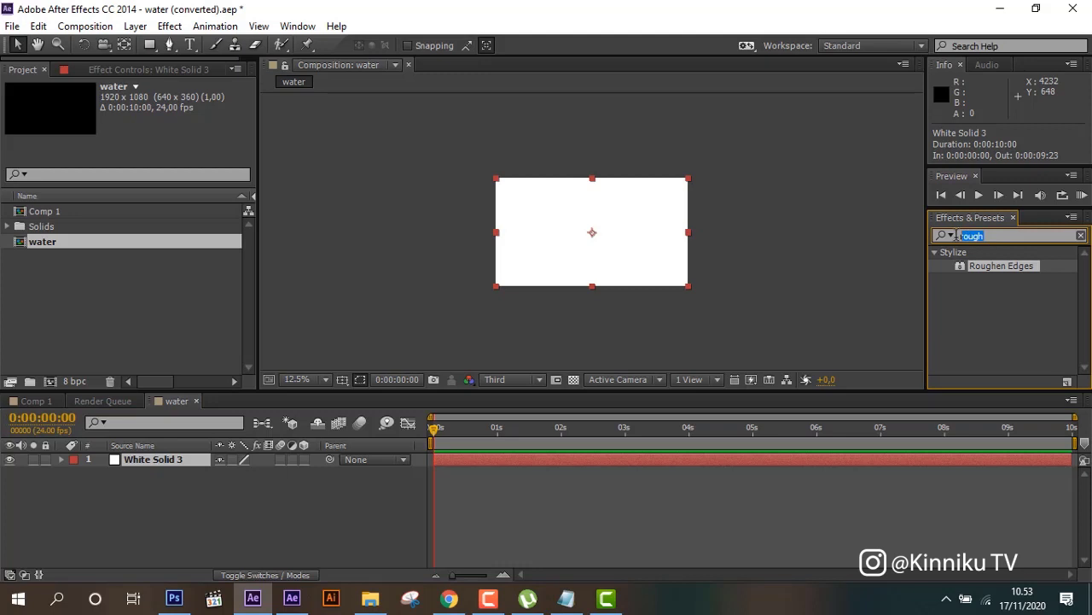
pyautogui.write('ramp')
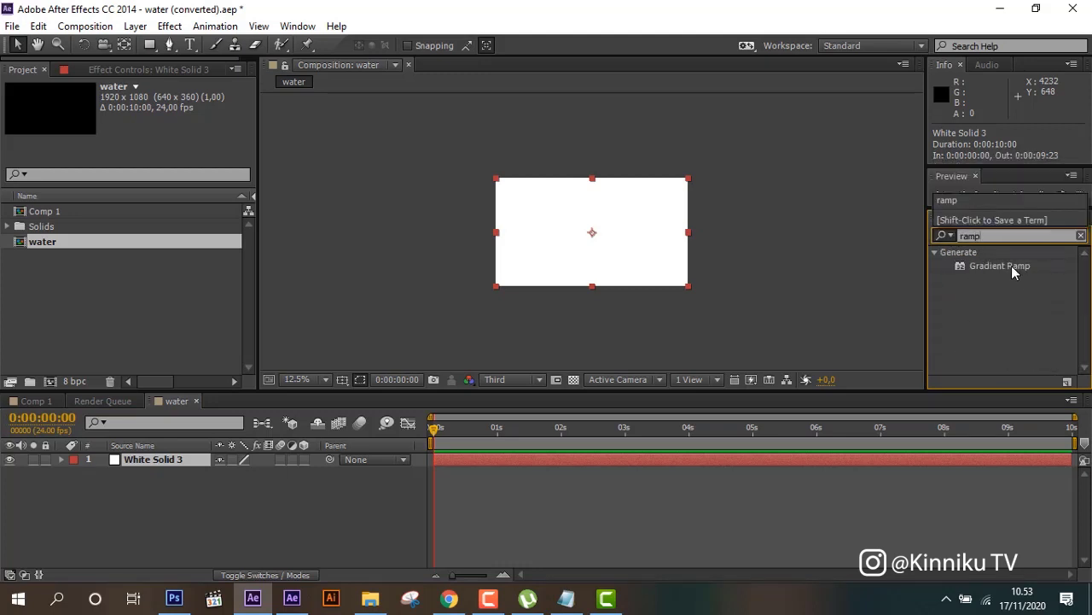
pyautogui.click(1012, 265)
pyautogui.doubleClick(1011, 265)
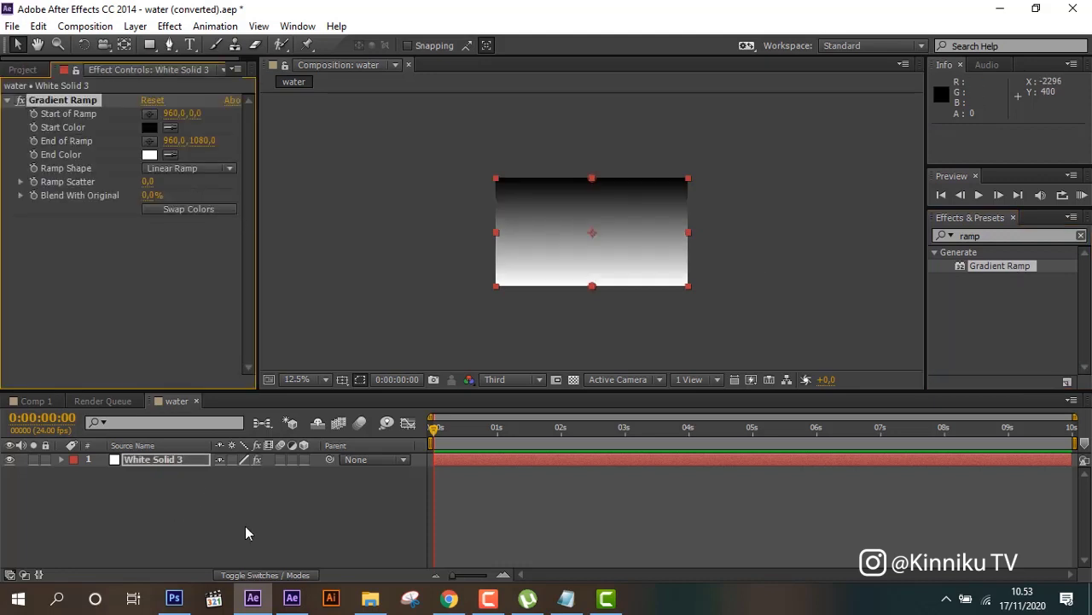
# Step: Bring up Comp 1 in the timeline for reference
pyautogui.click(290, 598)
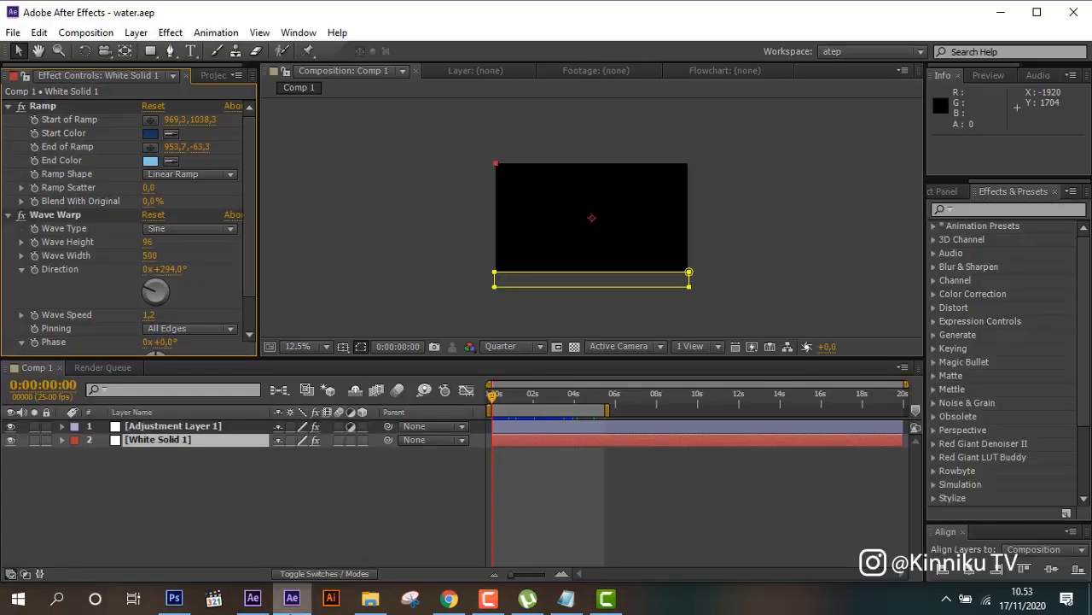
pyautogui.click(252, 598)
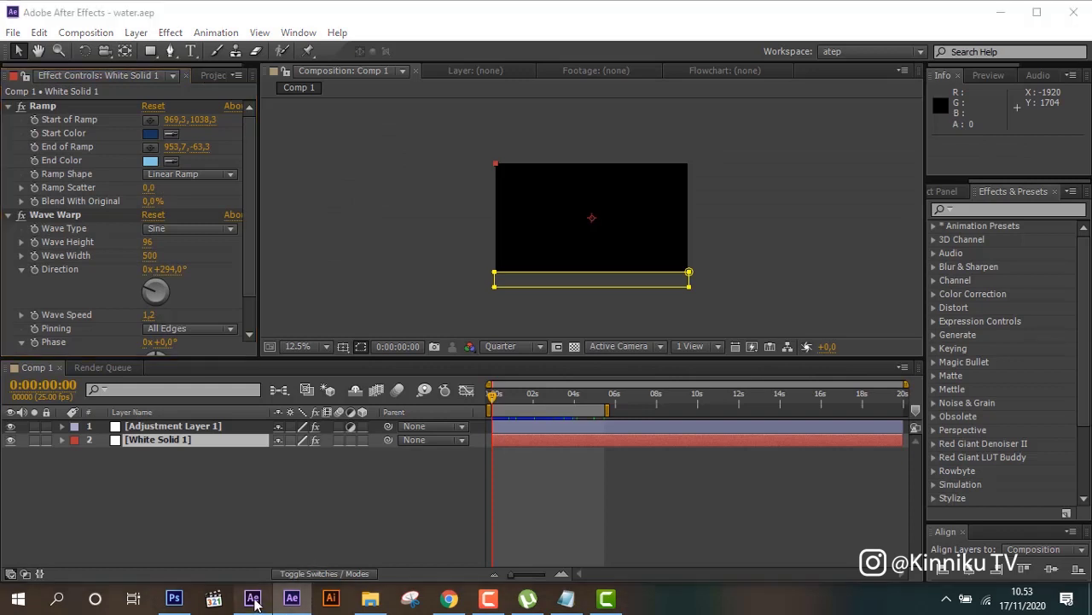
pyautogui.click(39, 401)
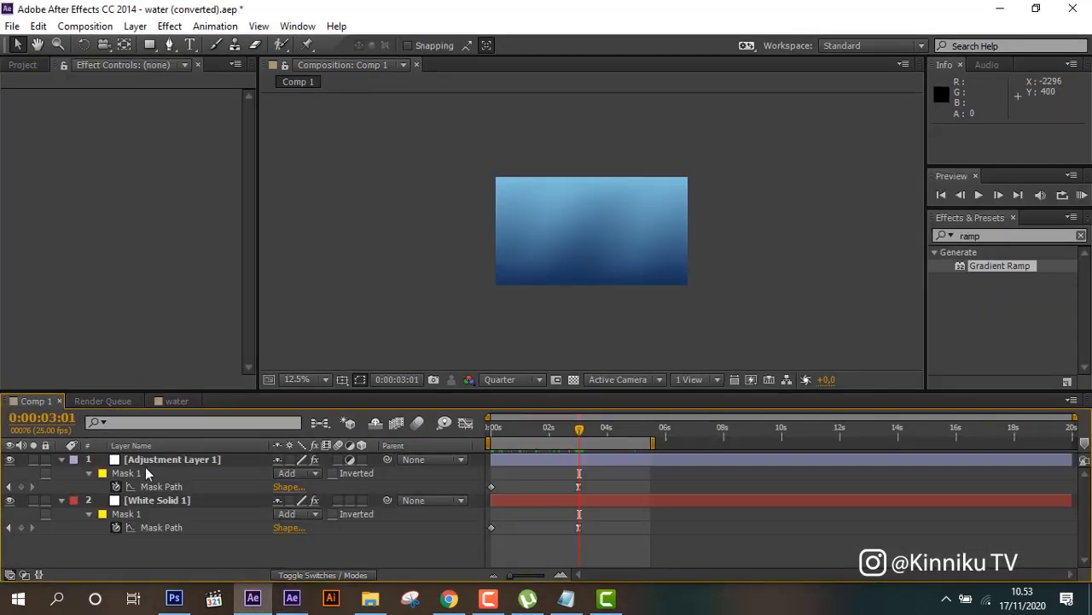
# Step: Copy Comp 1's start colour hex and paste it as White Solid 3's dark blue 18345B Start Color
pyautogui.click(160, 503)
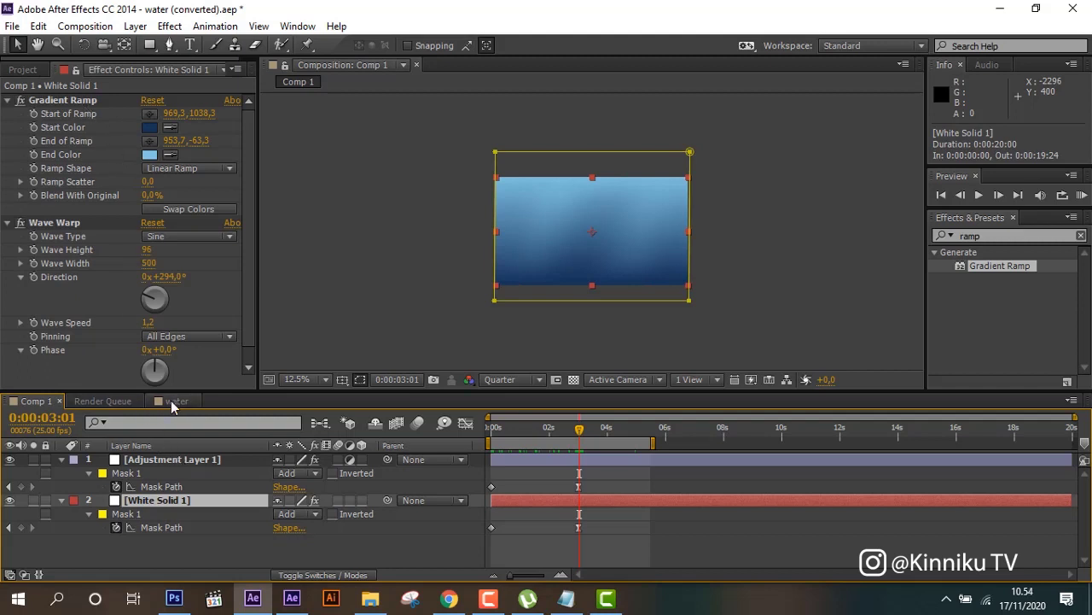
pyautogui.click(151, 127)
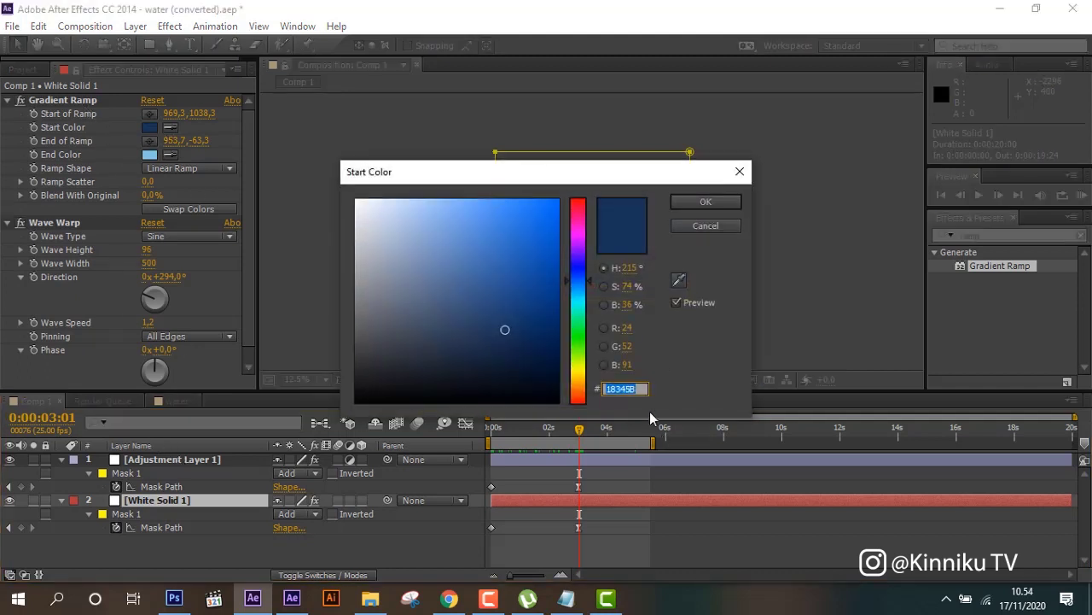
pyautogui.rightClick(623, 388)
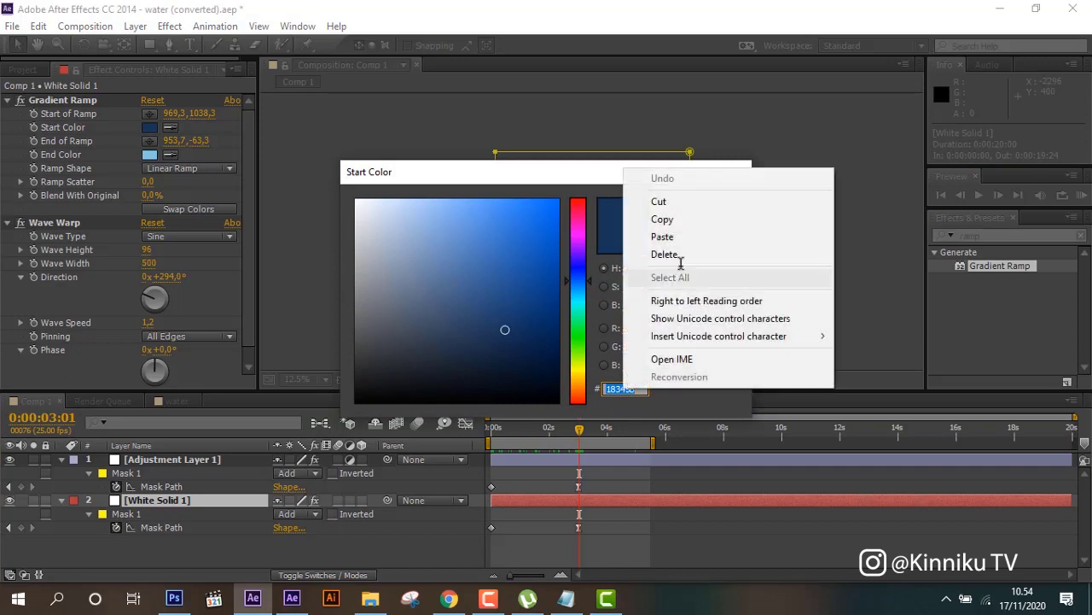
pyautogui.click(690, 220)
pyautogui.click(707, 203)
pyautogui.click(177, 400)
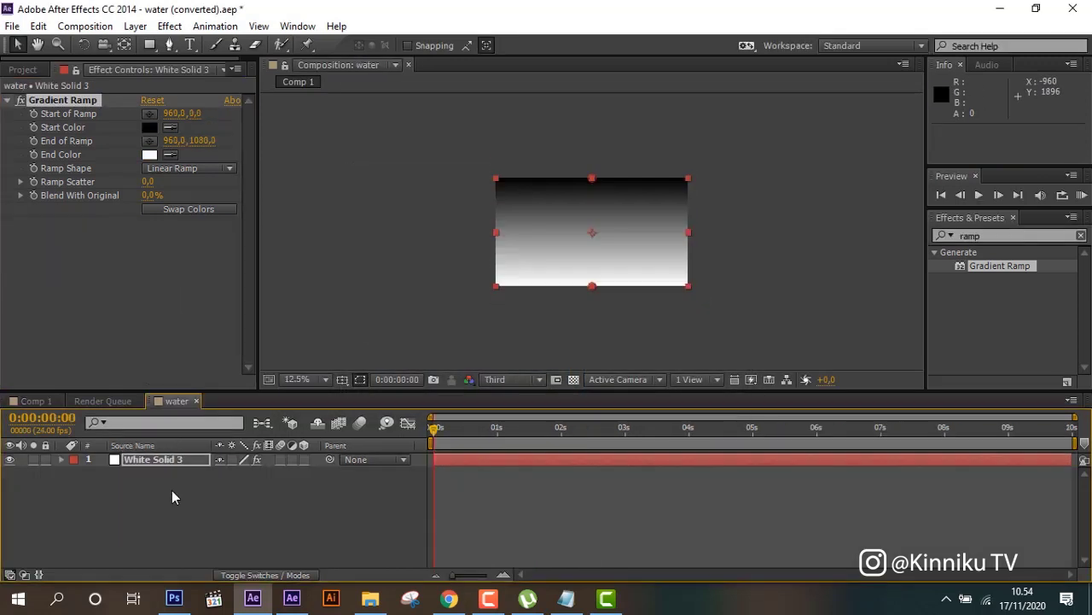
pyautogui.click(149, 128)
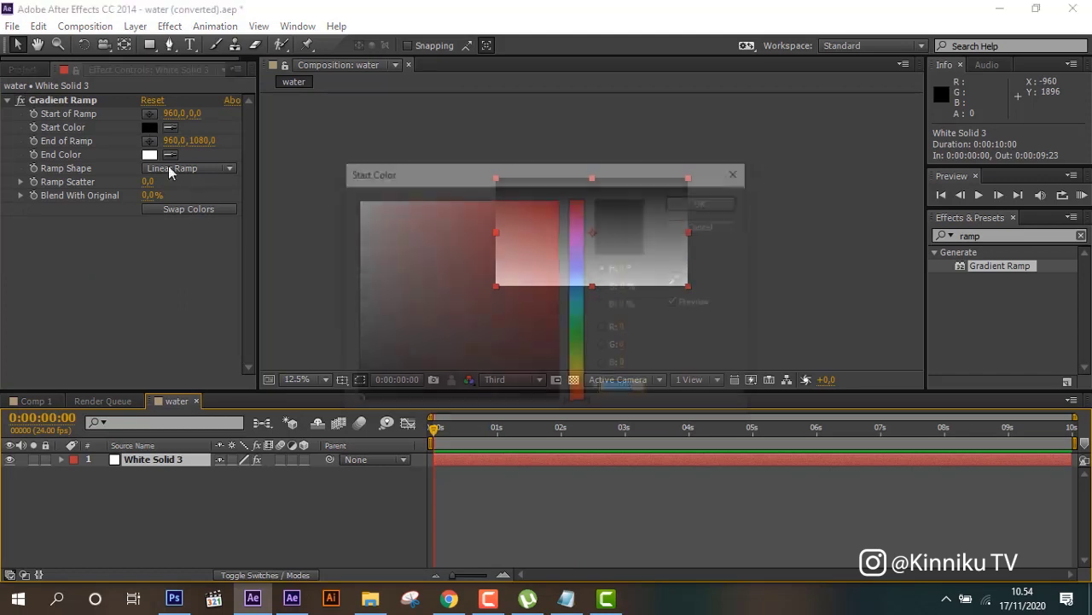
pyautogui.rightClick(626, 388)
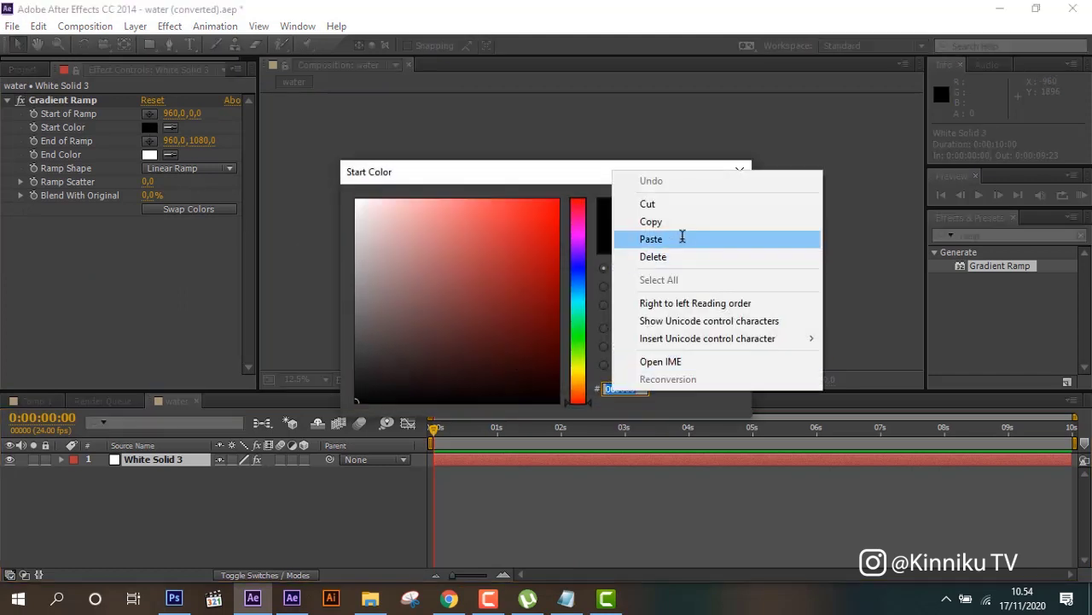
pyautogui.click(685, 236)
pyautogui.click(695, 202)
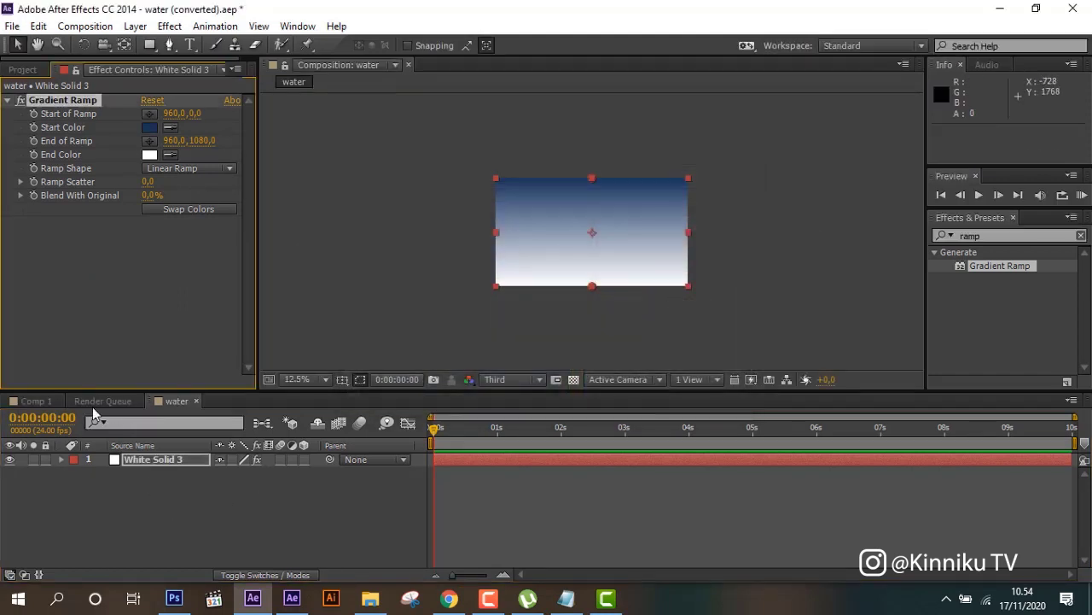
# Step: Copy Comp 1's end colour hex and paste it as White Solid 3's light blue End Color
pyautogui.click(46, 403)
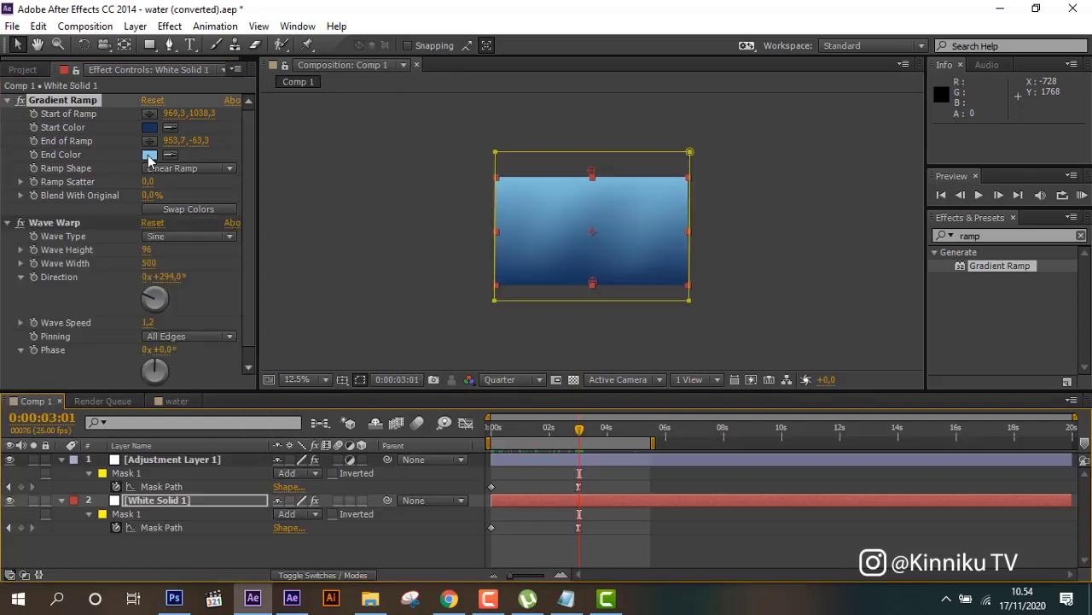
pyautogui.click(148, 155)
pyautogui.rightClick(626, 389)
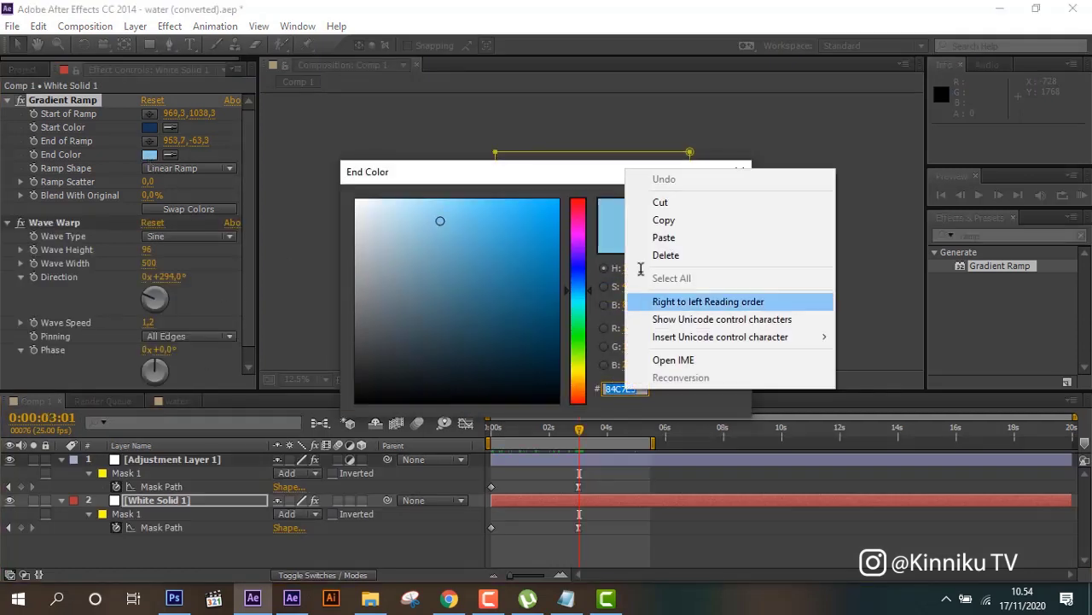
pyautogui.click(683, 216)
pyautogui.click(696, 202)
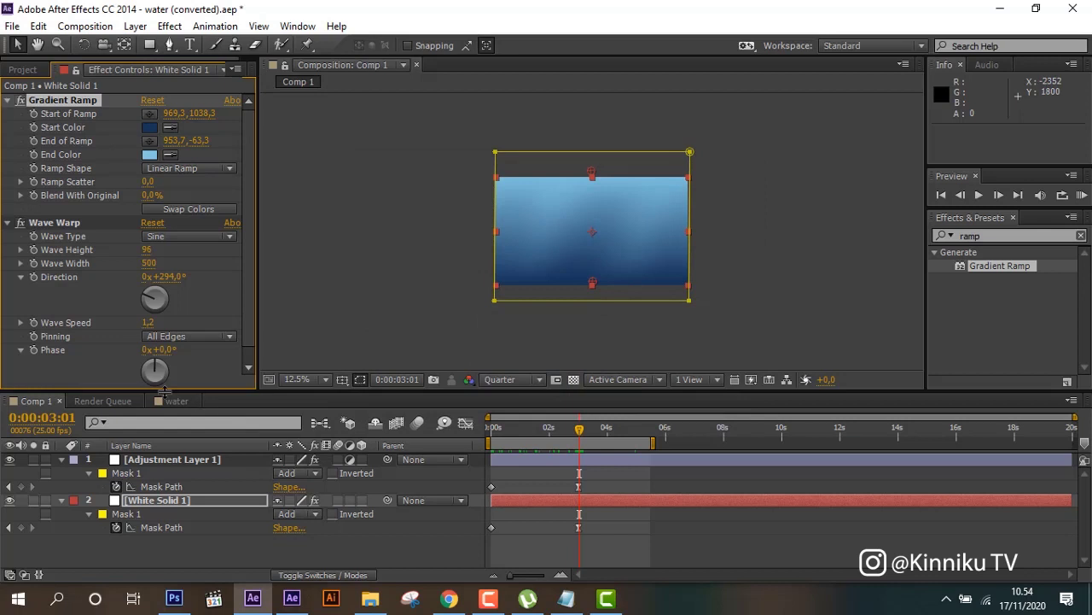
pyautogui.click(171, 401)
pyautogui.click(150, 155)
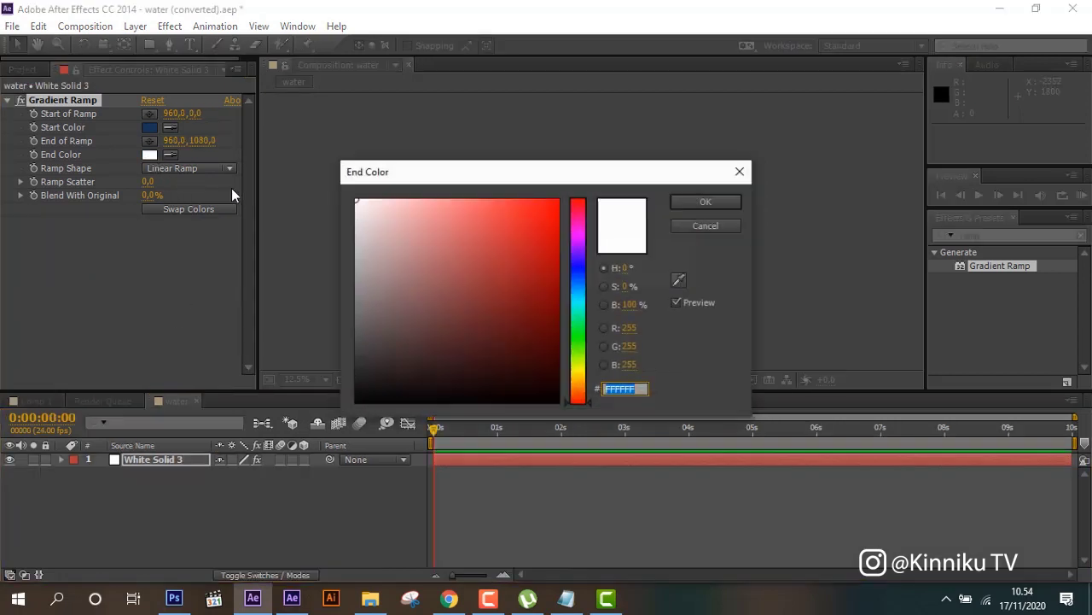
pyautogui.rightClick(616, 389)
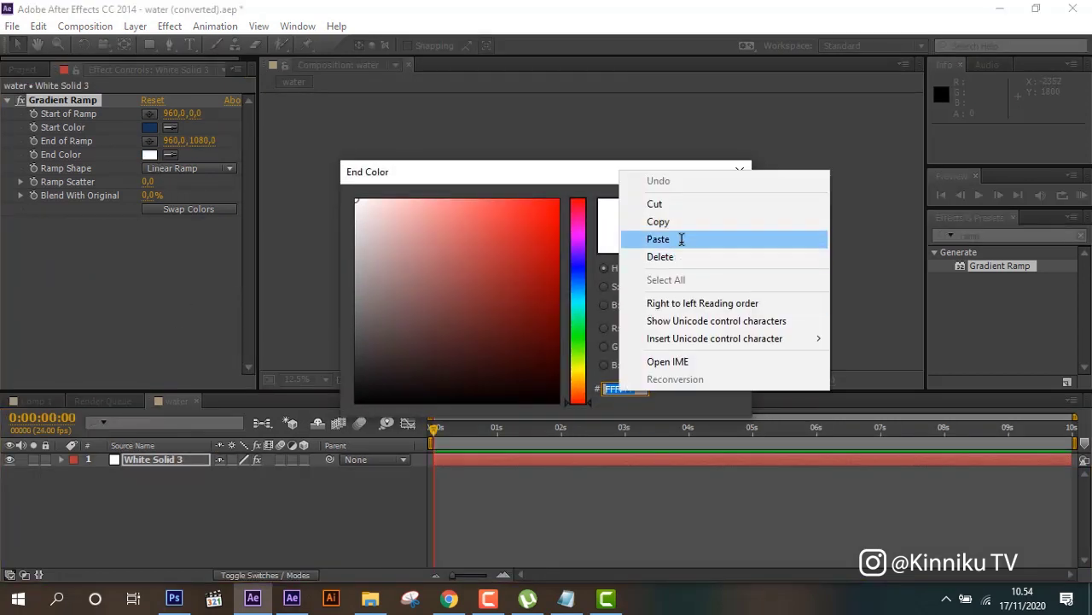
pyautogui.click(683, 236)
pyautogui.click(688, 202)
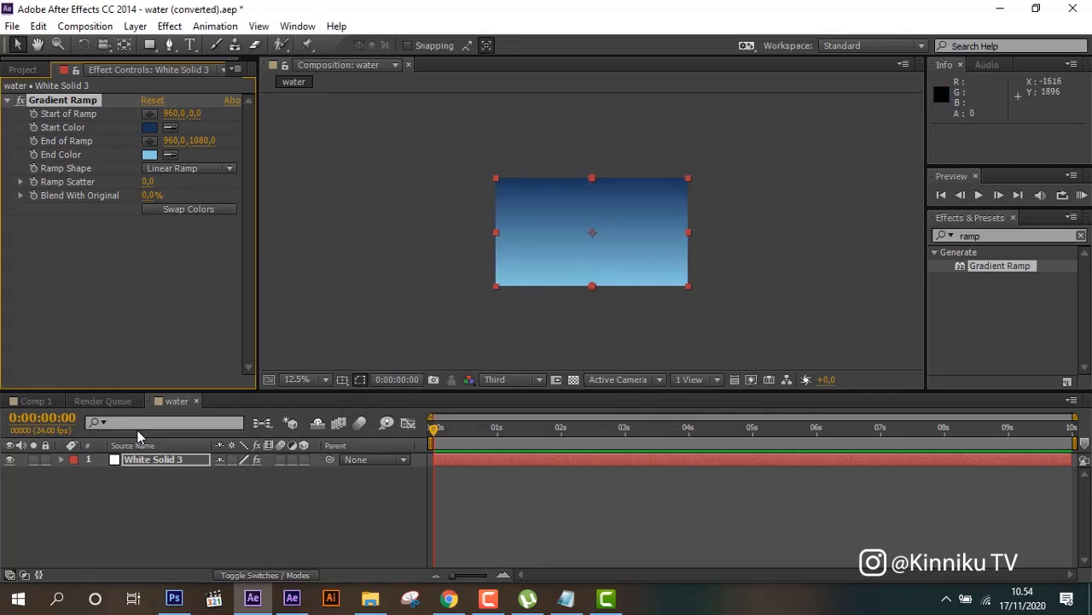
# Step: Copy Comp 1's Start of Ramp Y value (1038,3) into the water ramp
pyautogui.click(33, 400)
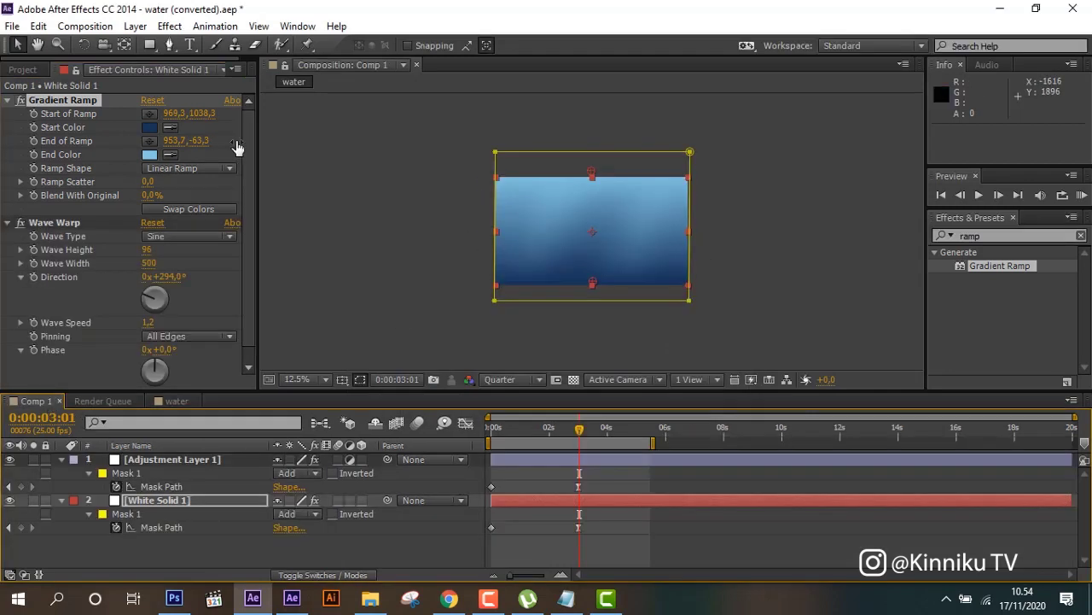
pyautogui.click(199, 114)
pyautogui.rightClick(197, 112)
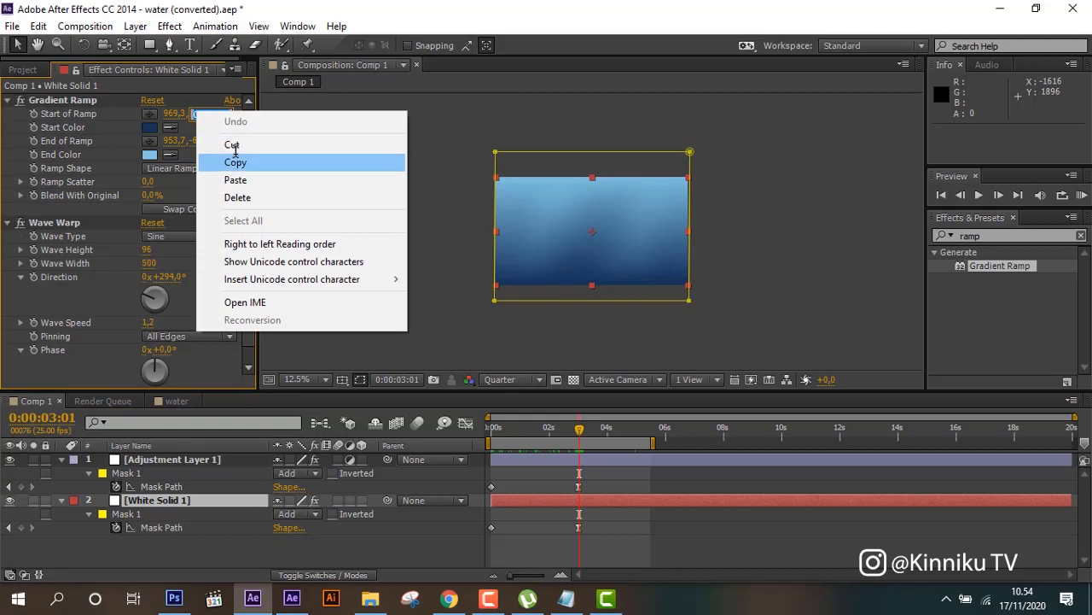
pyautogui.click(237, 162)
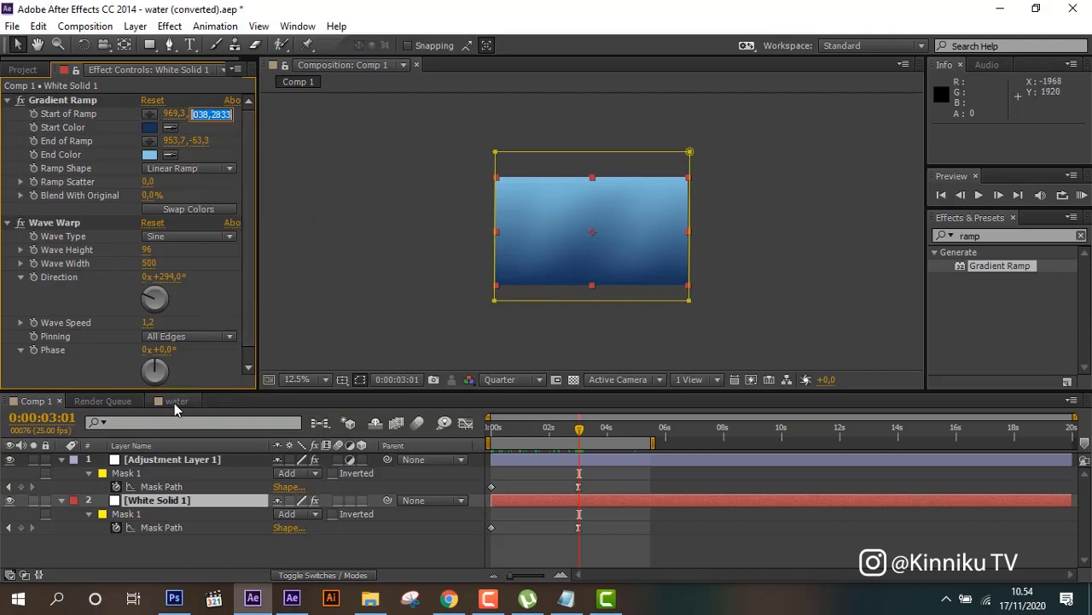
pyautogui.click(176, 400)
pyautogui.click(193, 115)
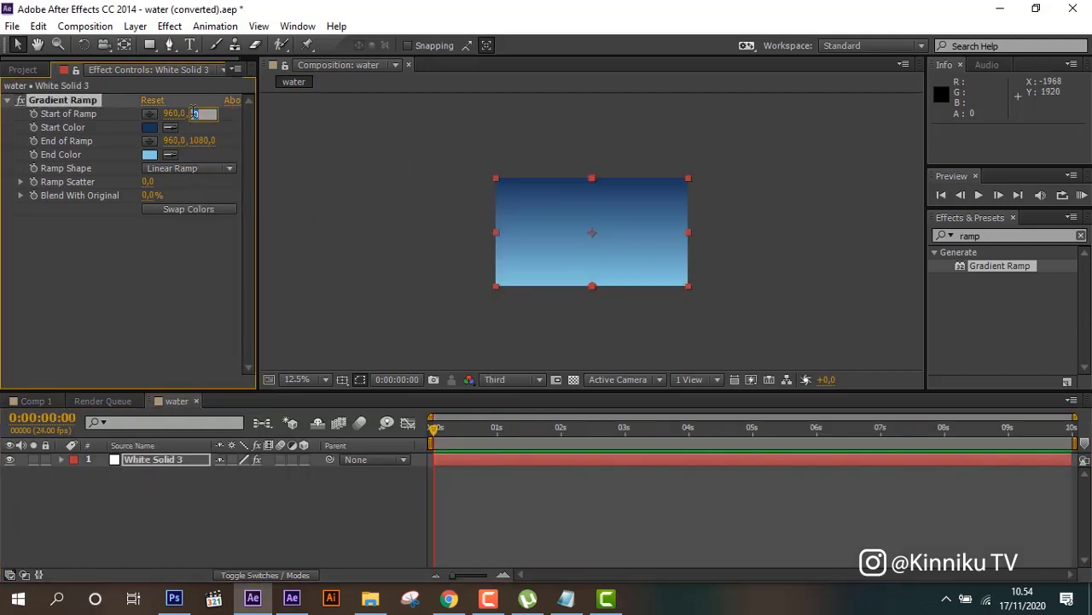
pyautogui.rightClick(192, 109)
pyautogui.click(229, 180)
# Step: Copy Comp 1's Start of Ramp X value (969,3) into the water ramp
pyautogui.click(37, 401)
pyautogui.click(175, 113)
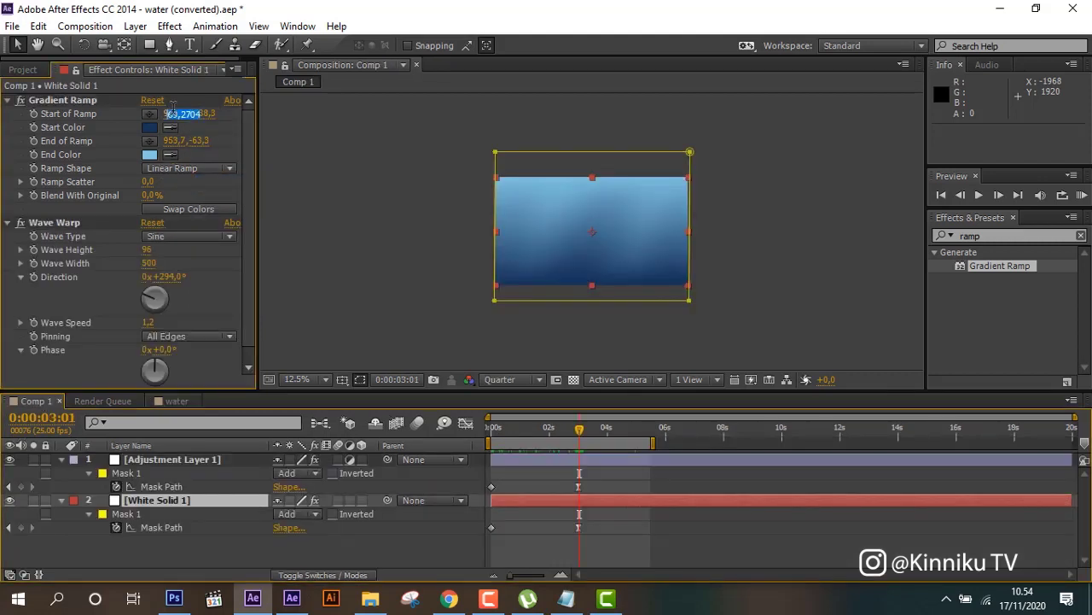
pyautogui.rightClick(173, 107)
pyautogui.click(213, 177)
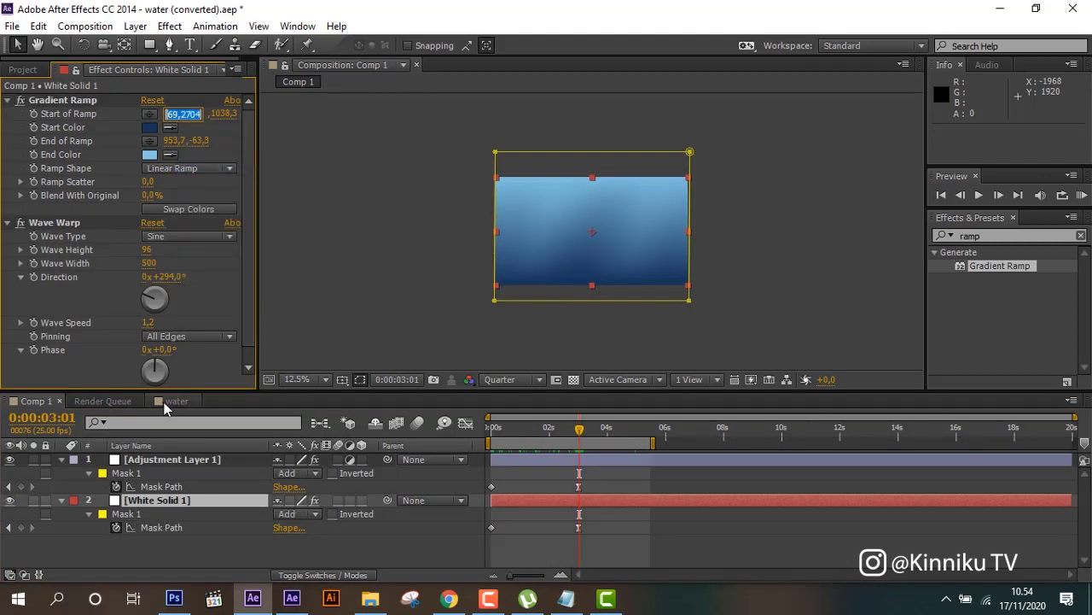
pyautogui.click(166, 401)
pyautogui.click(172, 114)
pyautogui.rightClick(172, 107)
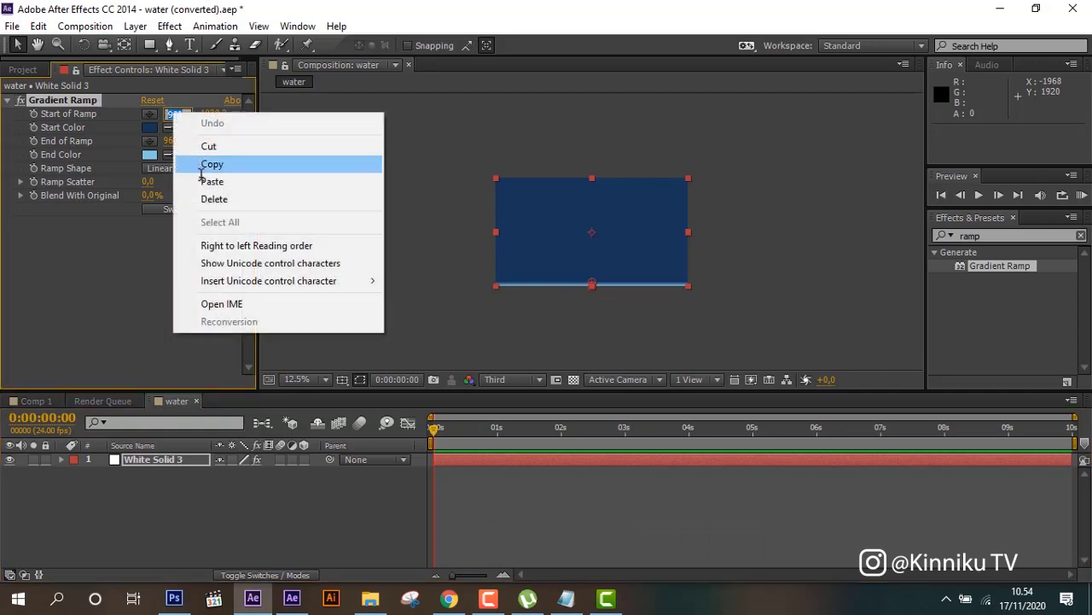
pyautogui.click(213, 180)
# Step: Copy Comp 1's End of Ramp Y value (-63,3) into the water ramp
pyautogui.click(40, 402)
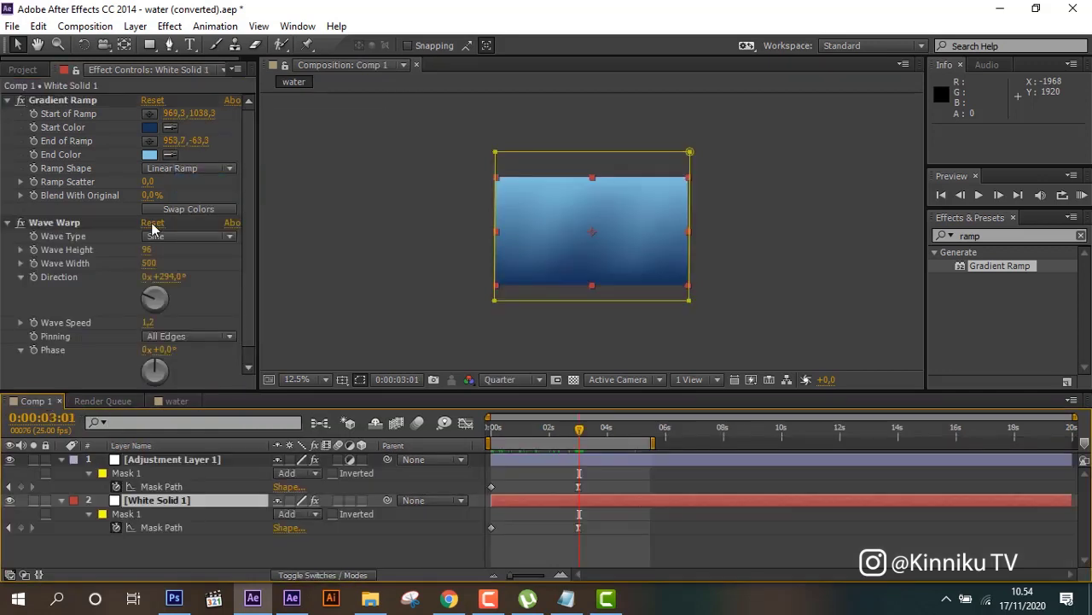
pyautogui.click(200, 141)
pyautogui.rightClick(198, 139)
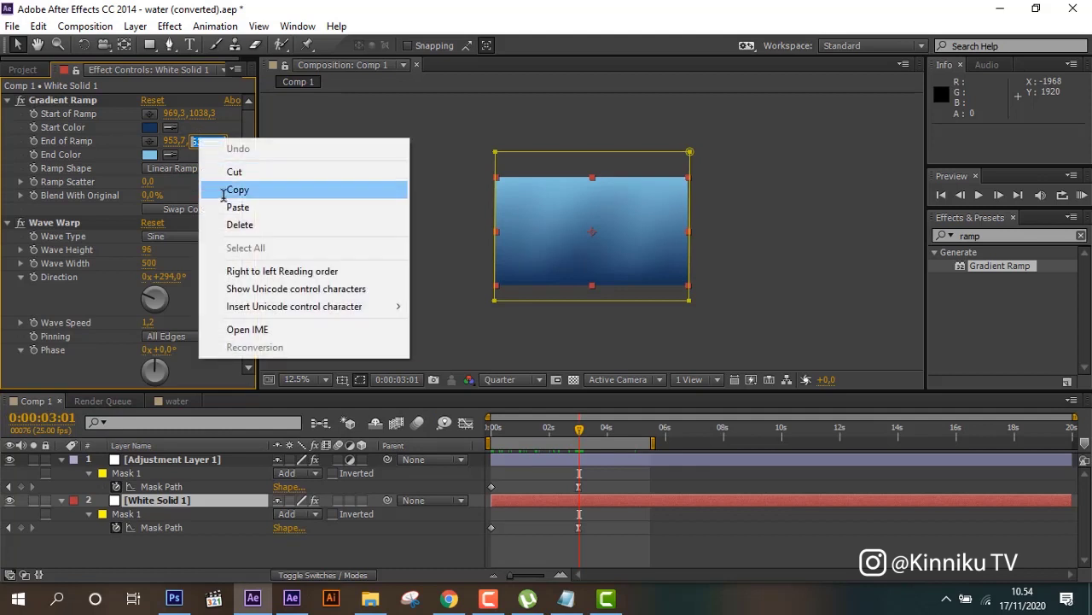
pyautogui.click(232, 190)
pyautogui.click(177, 400)
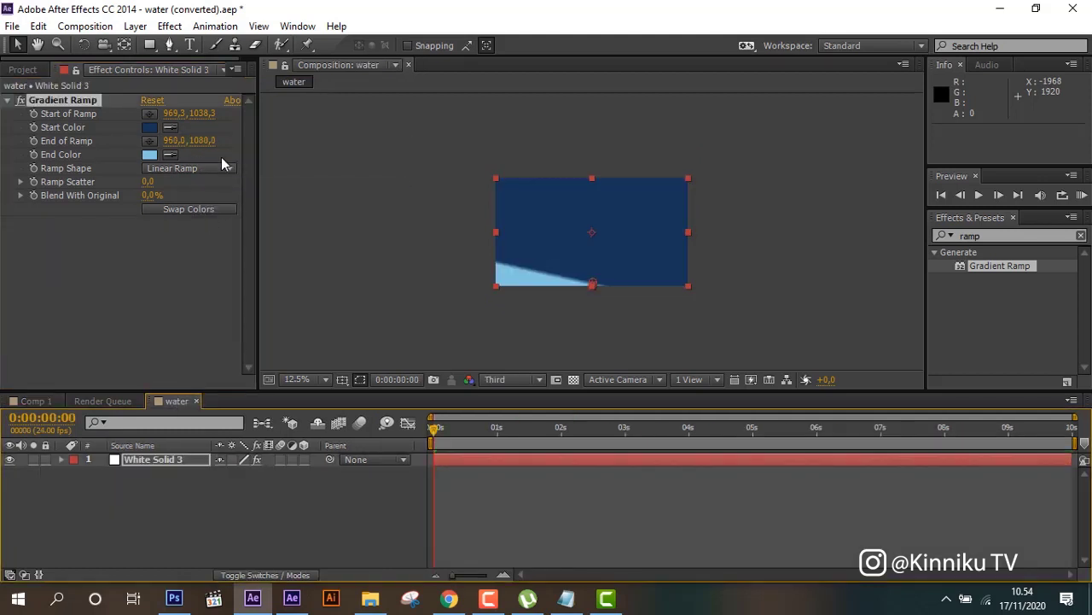
pyautogui.click(206, 140)
pyautogui.rightClick(205, 139)
pyautogui.click(236, 206)
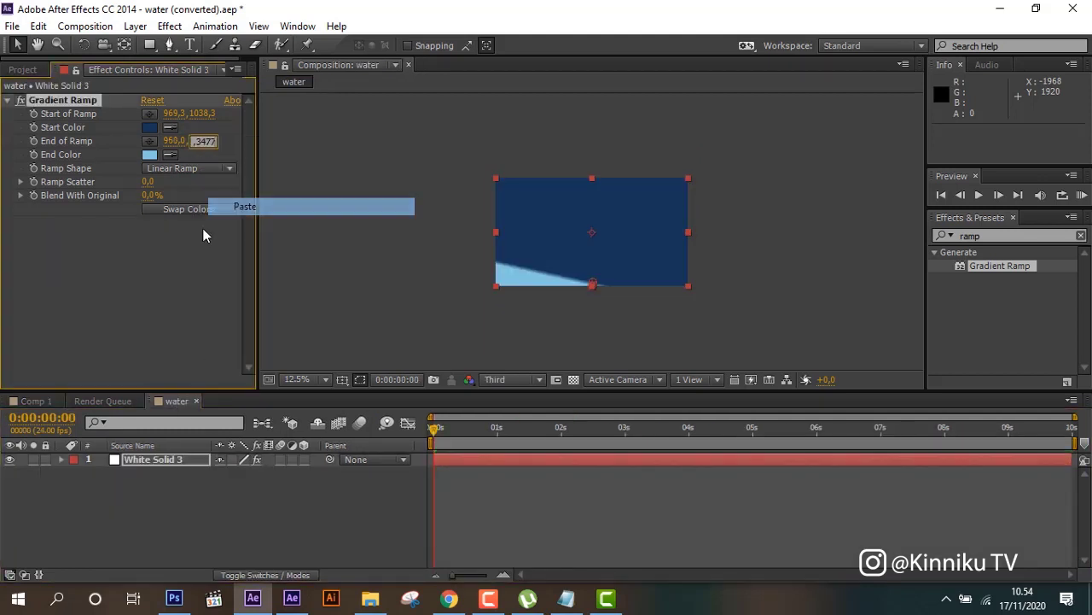
# Step: Copy Comp 1's End of Ramp X value (953,7) into the water ramp
pyautogui.click(41, 401)
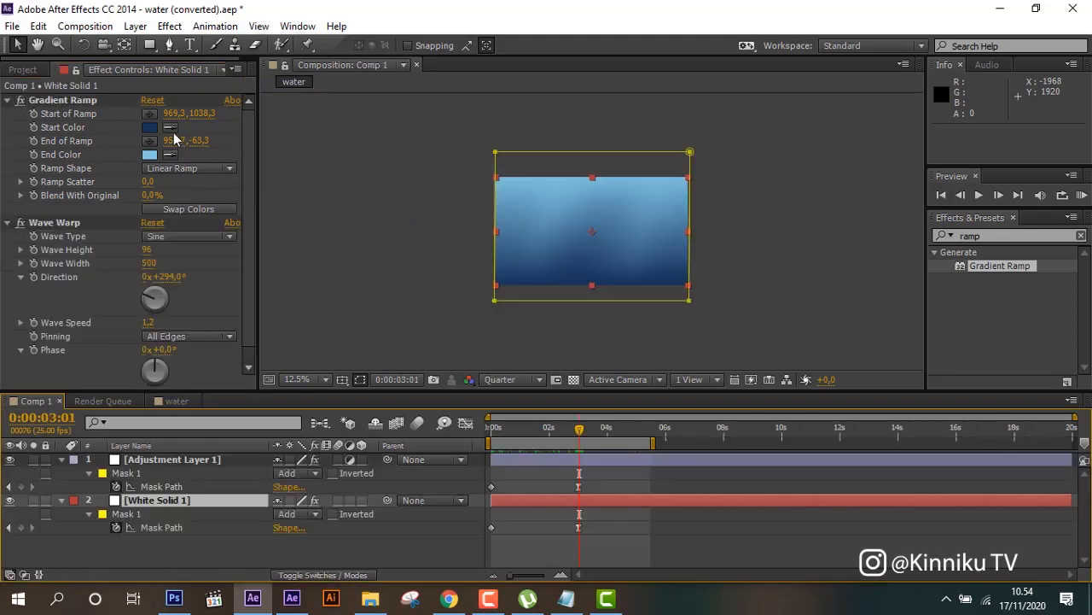
pyautogui.click(171, 128)
pyautogui.click(171, 133)
pyautogui.click(173, 141)
pyautogui.rightClick(186, 140)
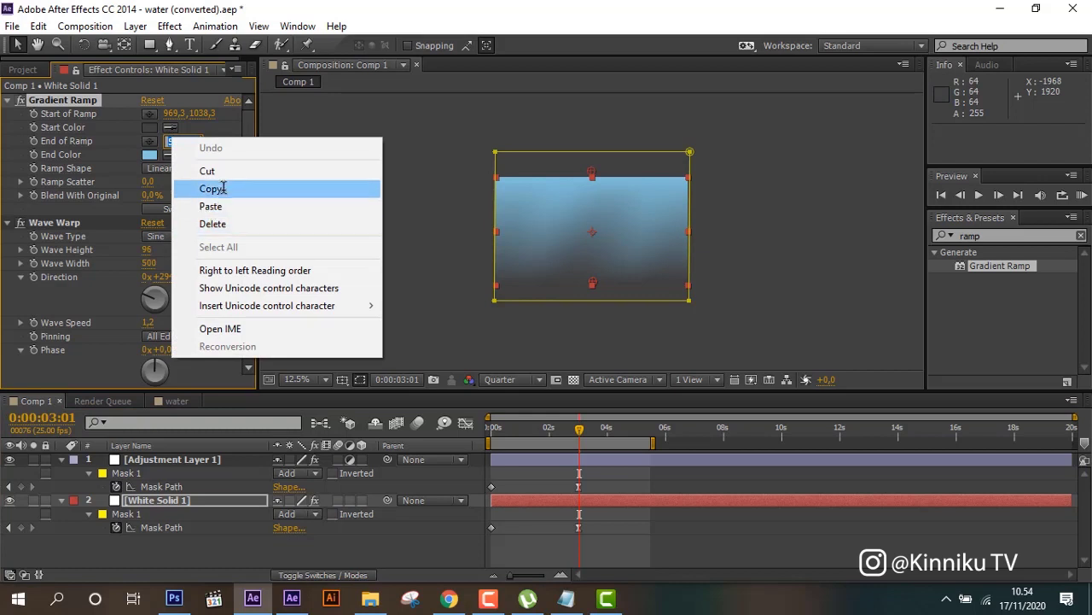
pyautogui.click(224, 186)
pyautogui.click(180, 403)
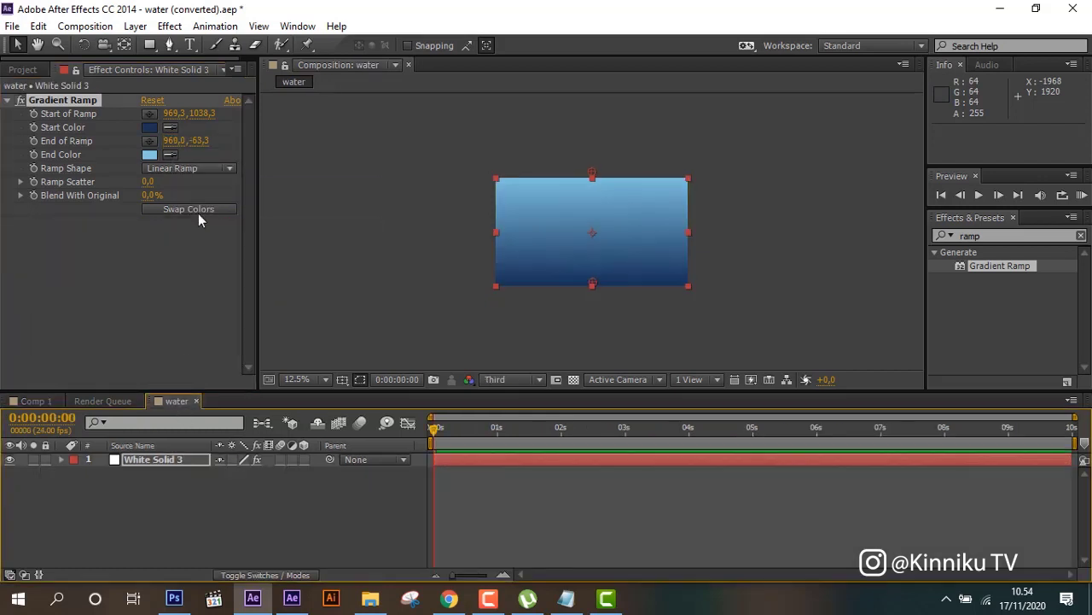
pyautogui.click(175, 141)
pyautogui.rightClick(175, 141)
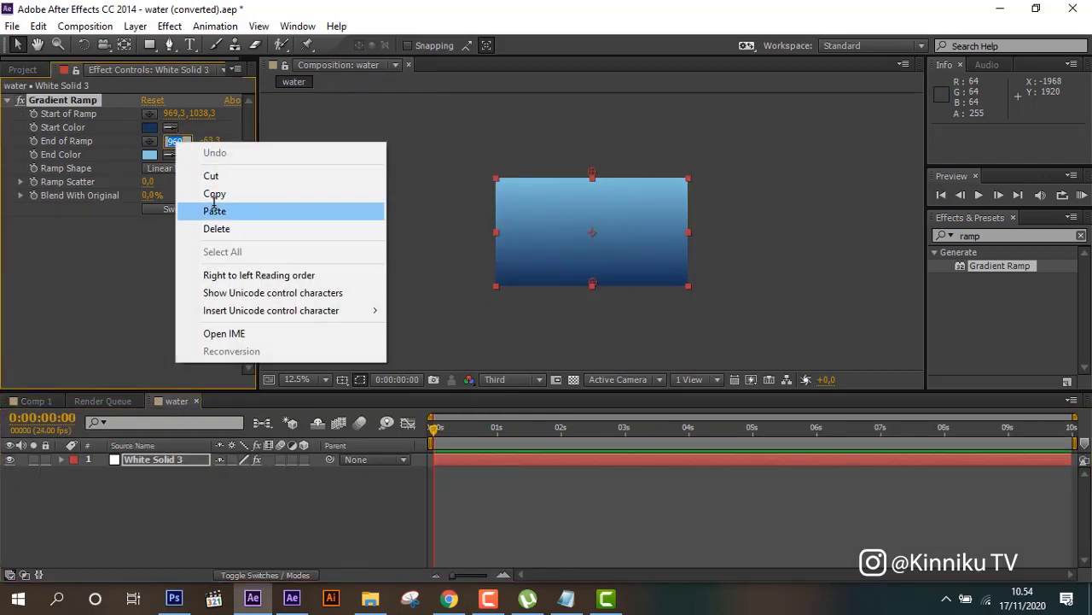
pyautogui.click(215, 210)
pyautogui.click(236, 503)
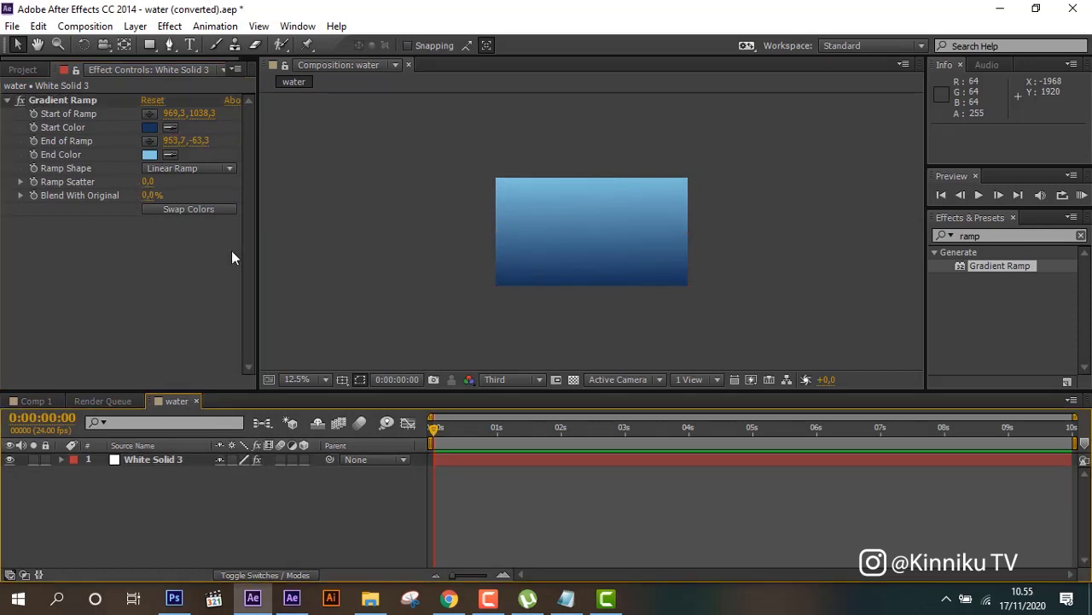
# Step: Scrub the water comp's timeline and compare it with Comp 1
pyautogui.moveTo(499, 437); pyautogui.dragTo(290, 478)
pyautogui.click(53, 400)
pyautogui.click(52, 398)
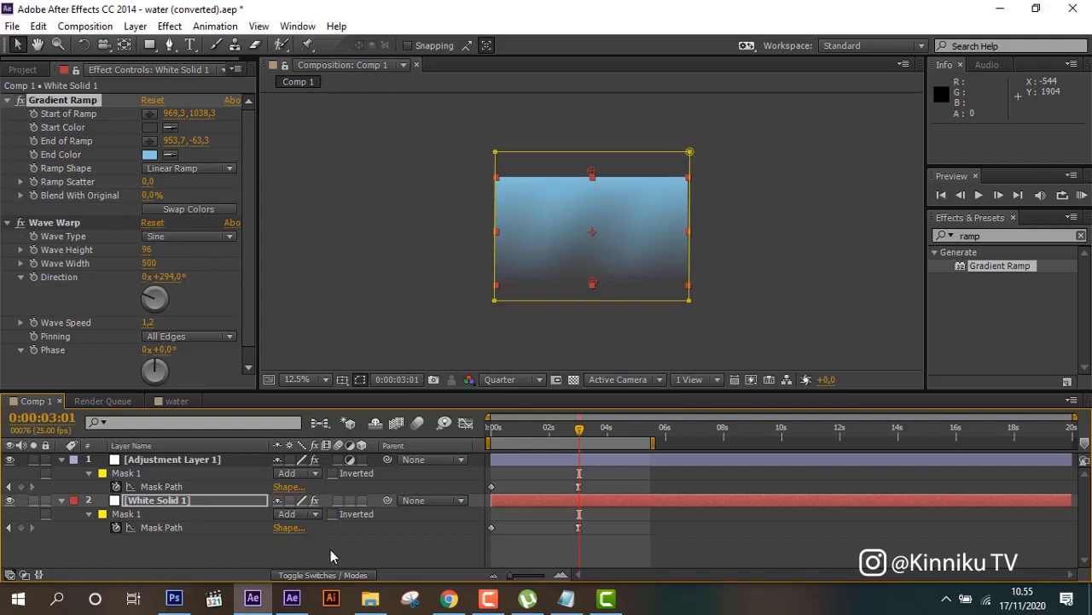
pyautogui.click(293, 601)
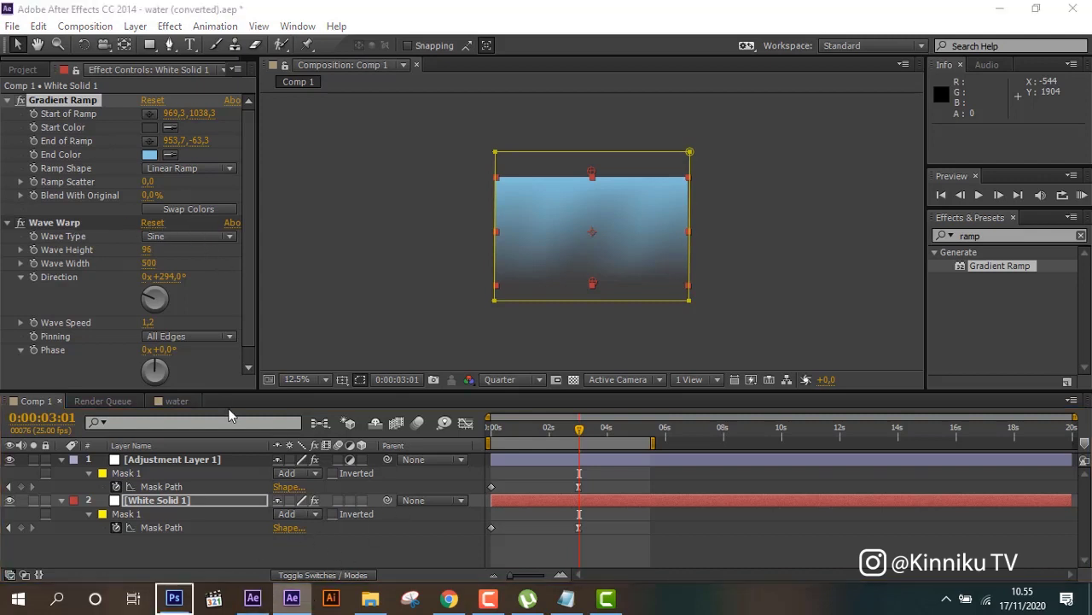
# Step: Search 'wave w' in Effects & Presets and apply Wave Warp to White Solid 3
pyautogui.click(198, 401)
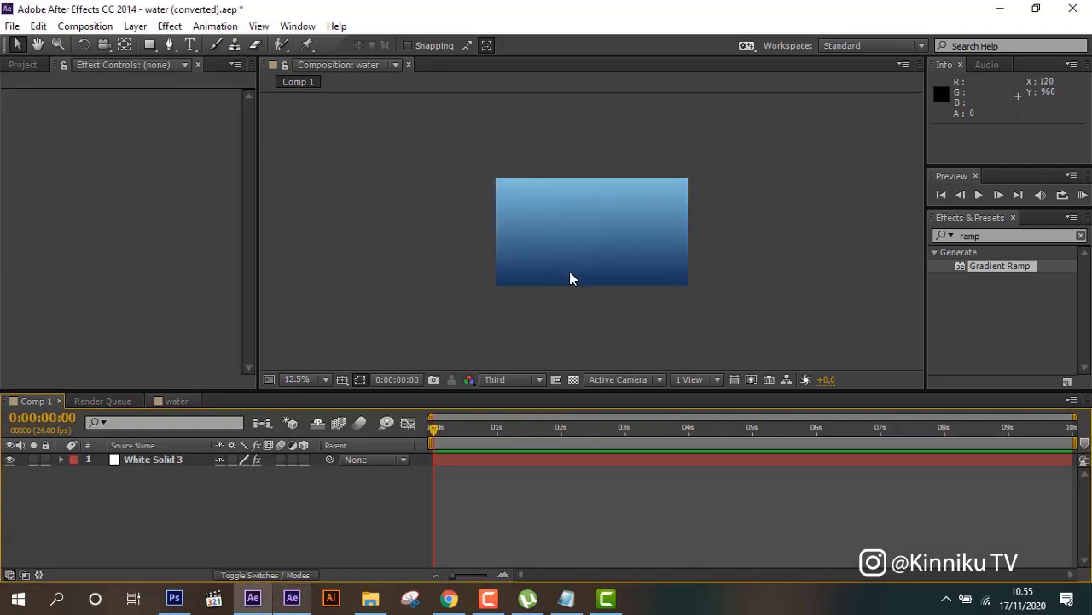
pyautogui.click(159, 461)
pyautogui.click(984, 234)
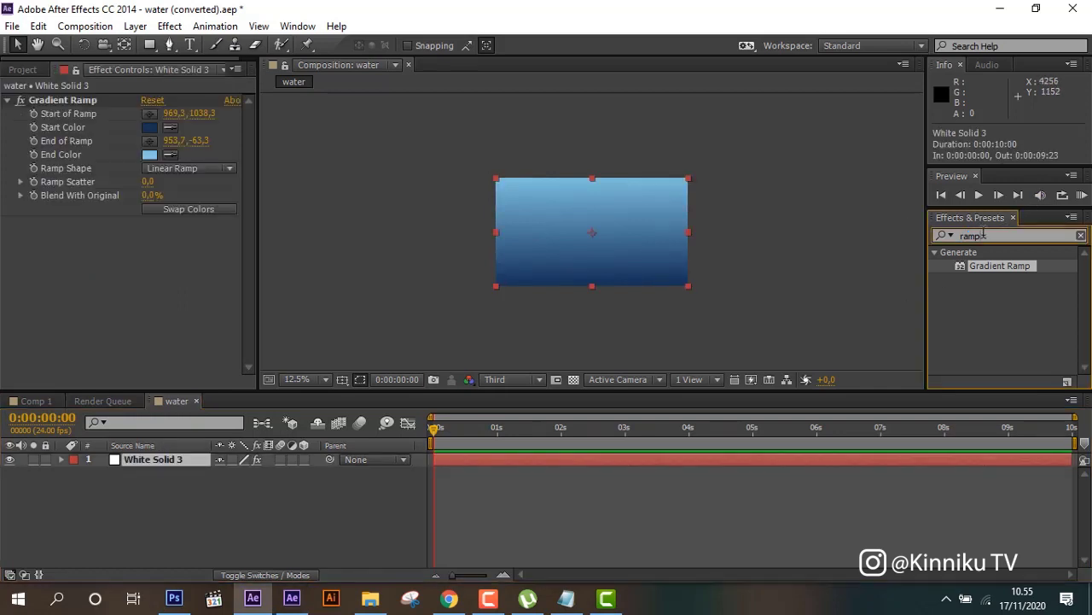
pyautogui.write('wave ')
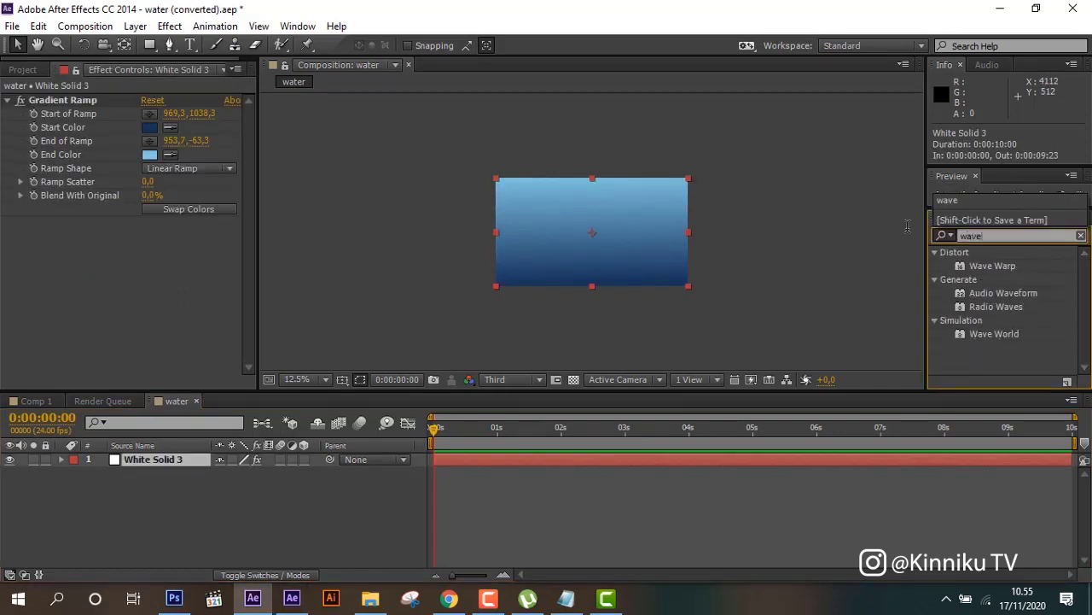
pyautogui.write('wa')
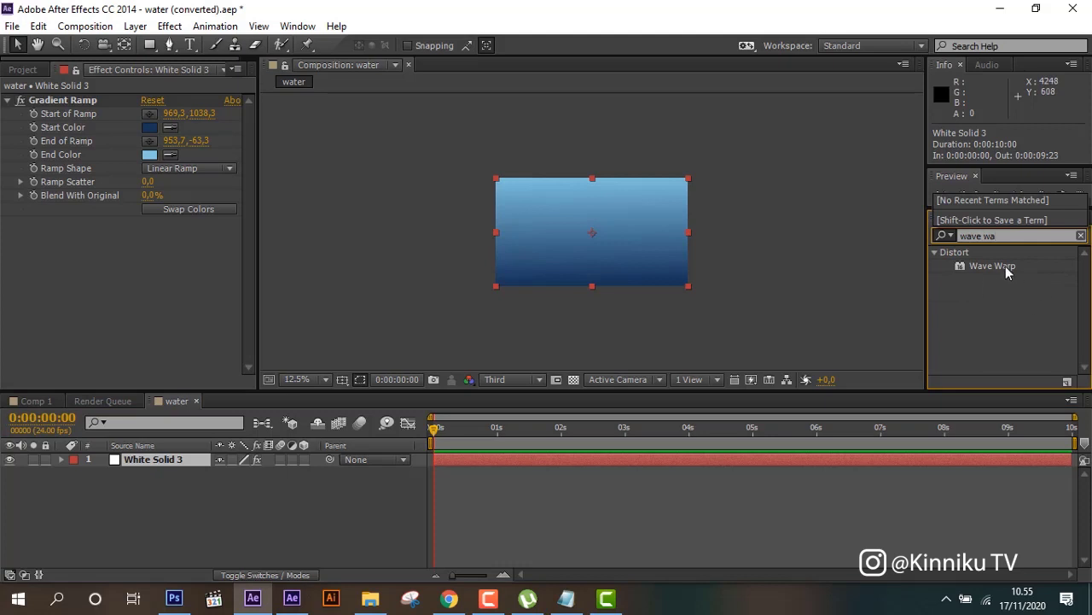
pyautogui.doubleClick(1006, 265)
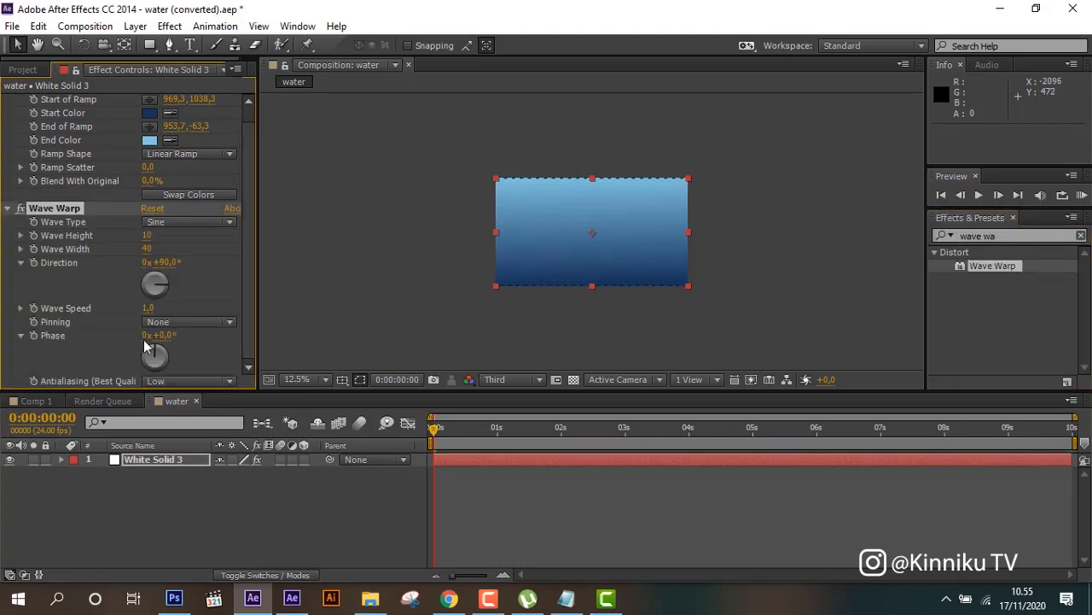
# Step: Match Comp 1's Wave Warp: Wave Height 96, Wave Width 500, Direction 294°
pyautogui.click(34, 401)
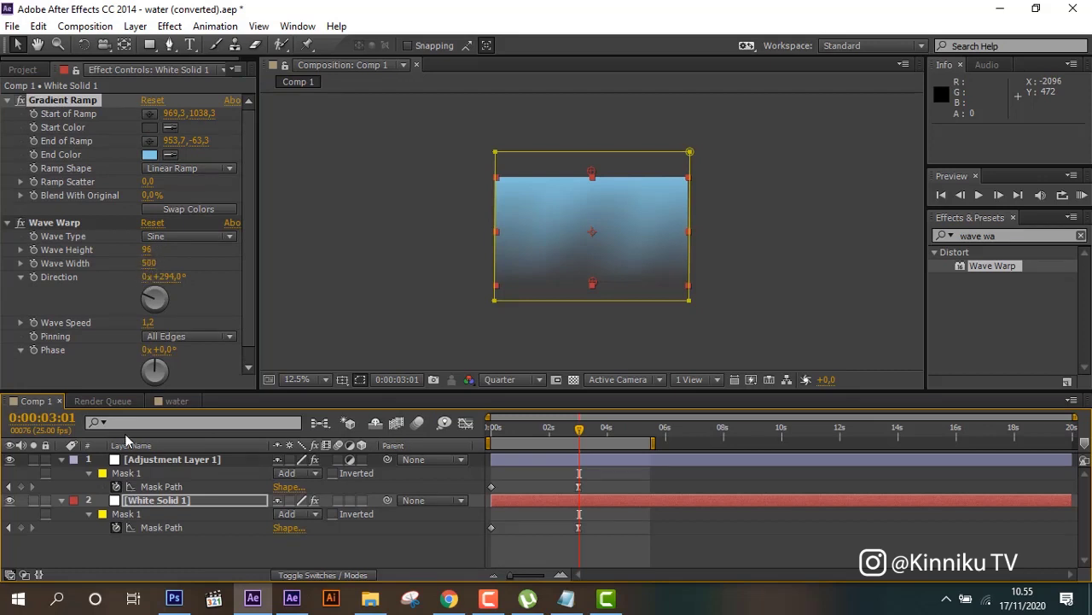
pyautogui.click(162, 402)
pyautogui.click(148, 249)
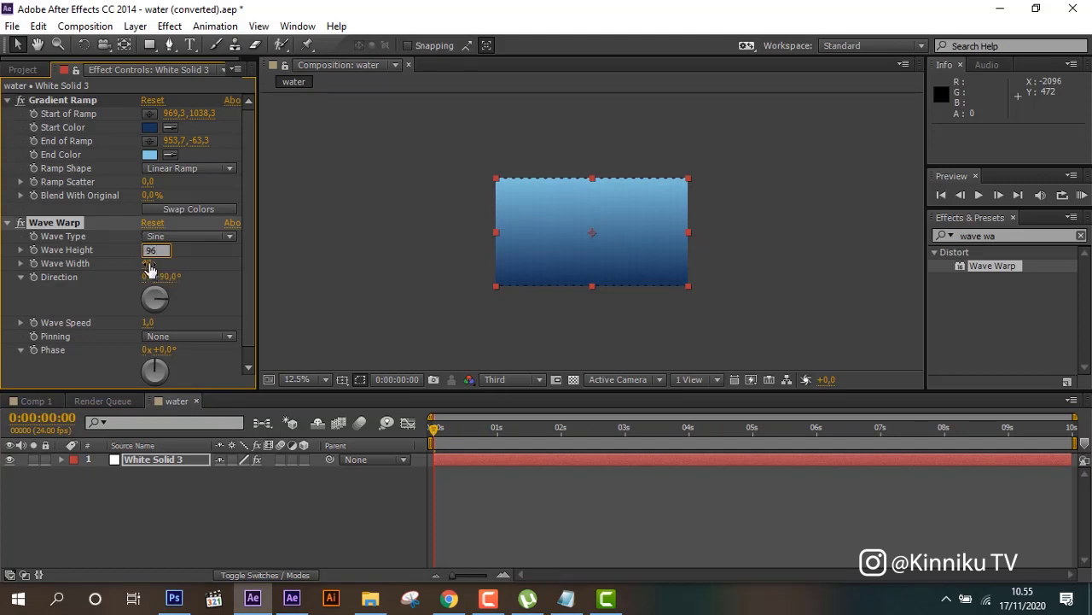
pyautogui.press('Tab')
pyautogui.write('500')
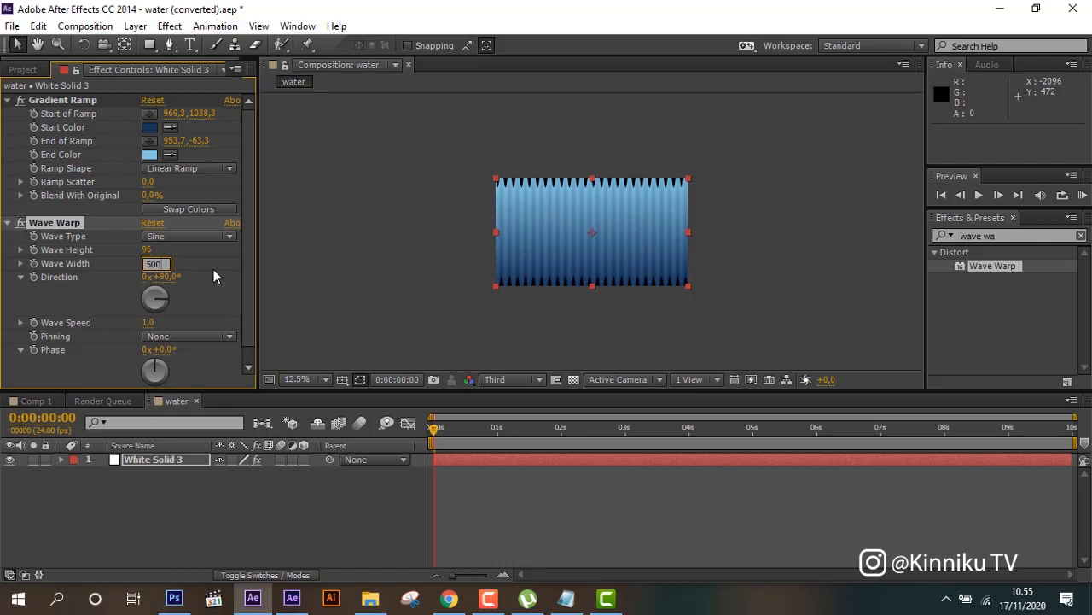
pyautogui.click(213, 275)
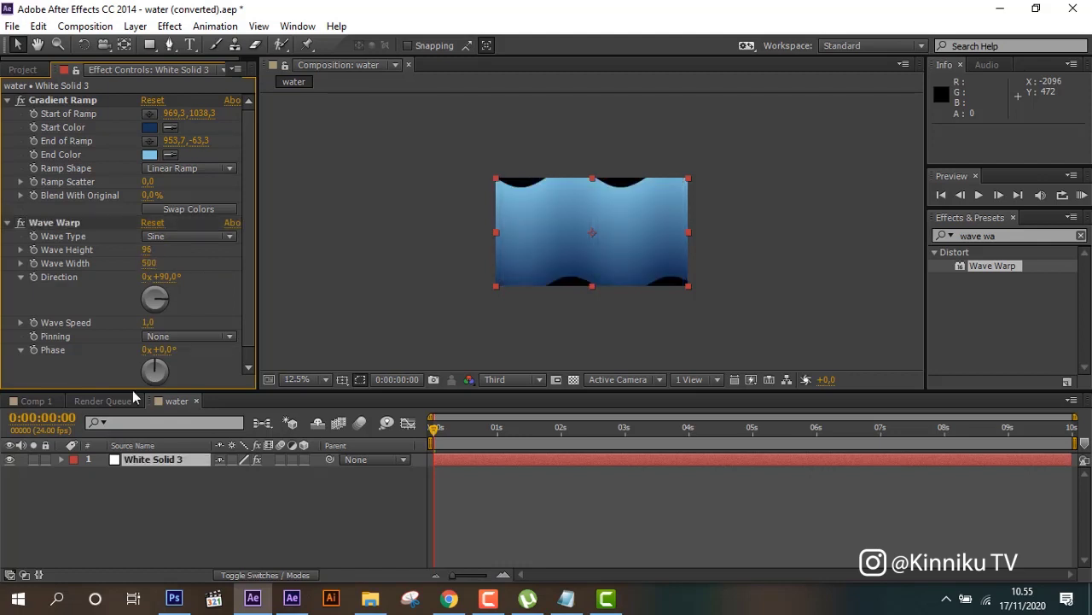
pyautogui.click(34, 408)
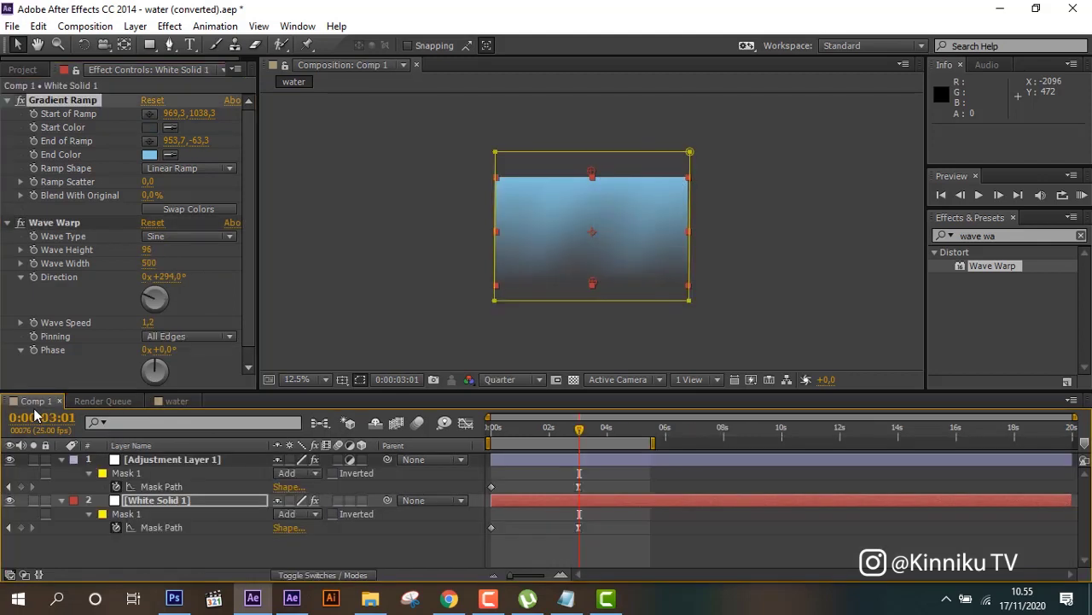
pyautogui.click(175, 402)
pyautogui.click(168, 278)
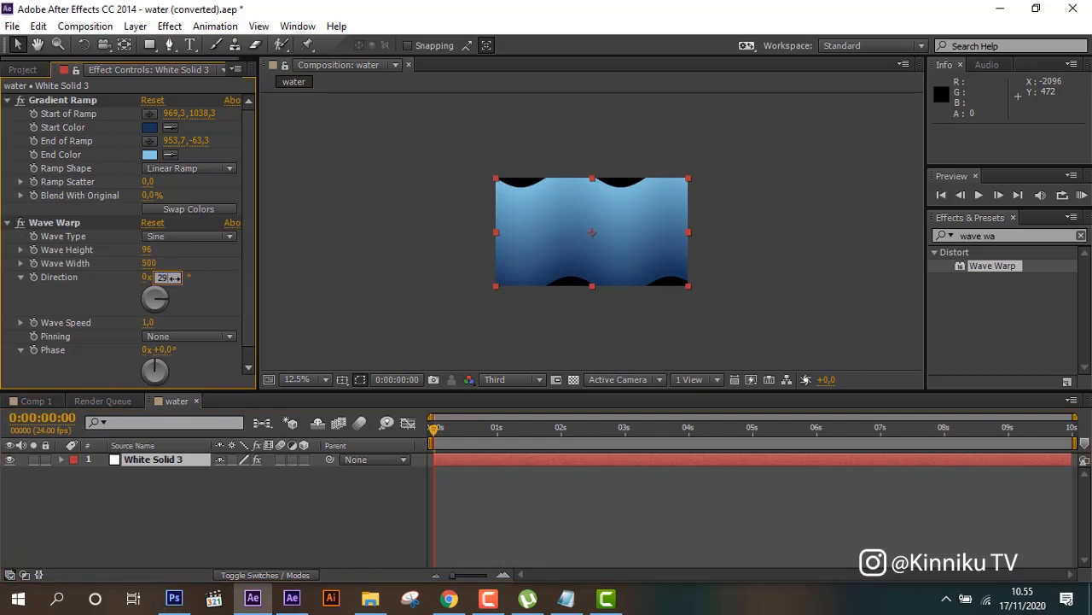
pyautogui.click(208, 503)
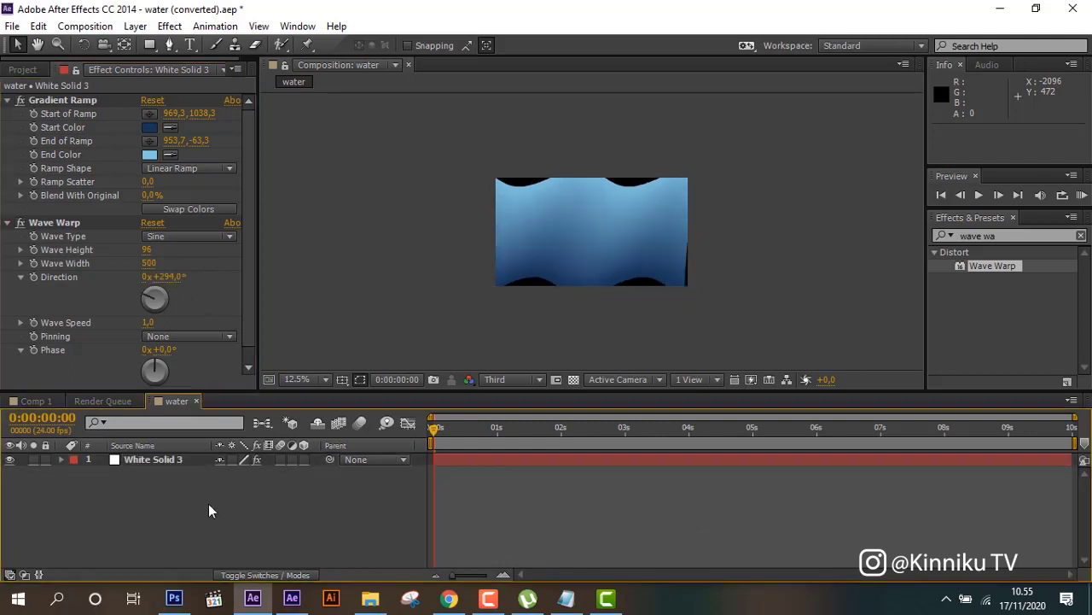
# Step: Set Wave Speed to 1.2 and Pinning to All Edges
pyautogui.click(34, 401)
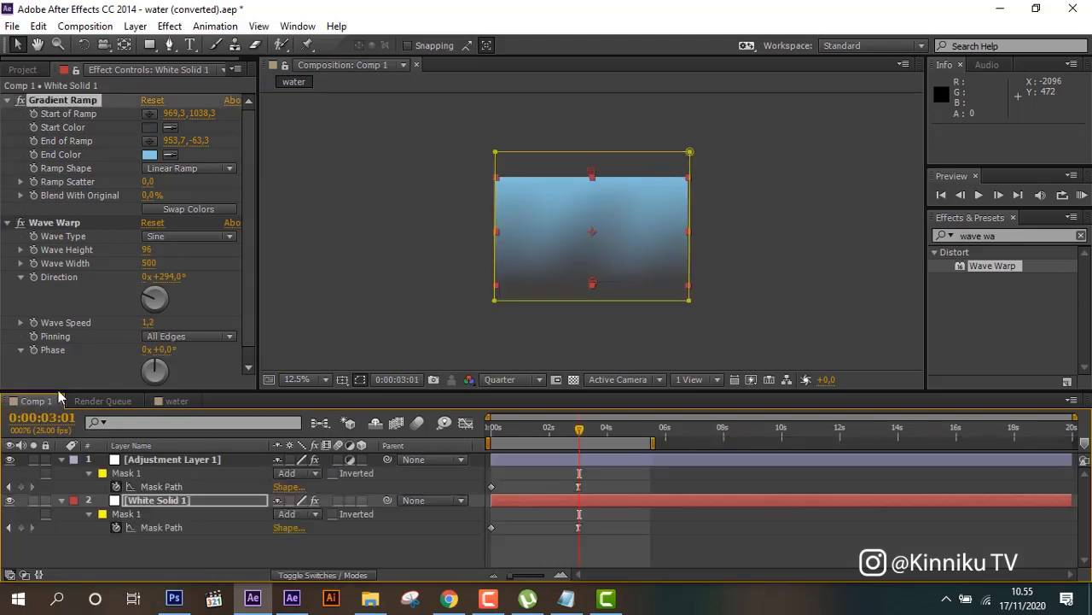
pyautogui.scroll(-1, 195, 297)
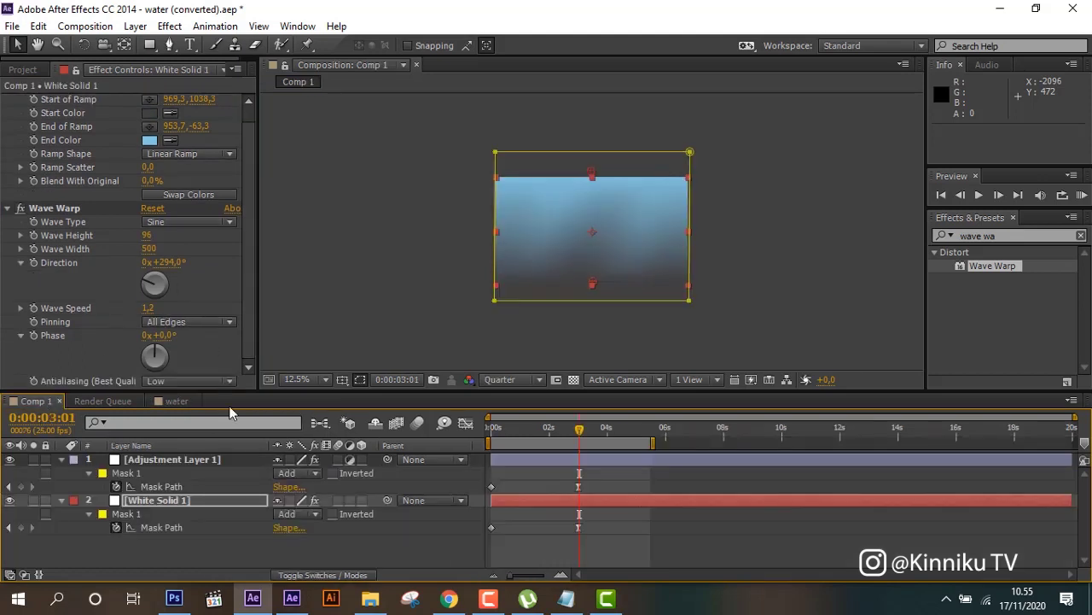
pyautogui.click(176, 400)
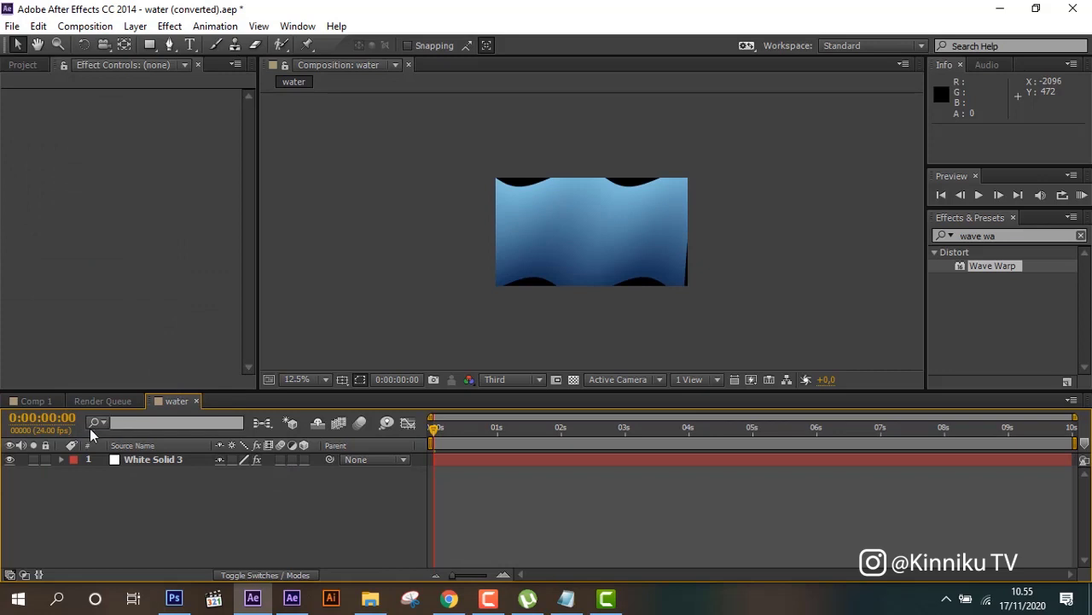
pyautogui.click(137, 459)
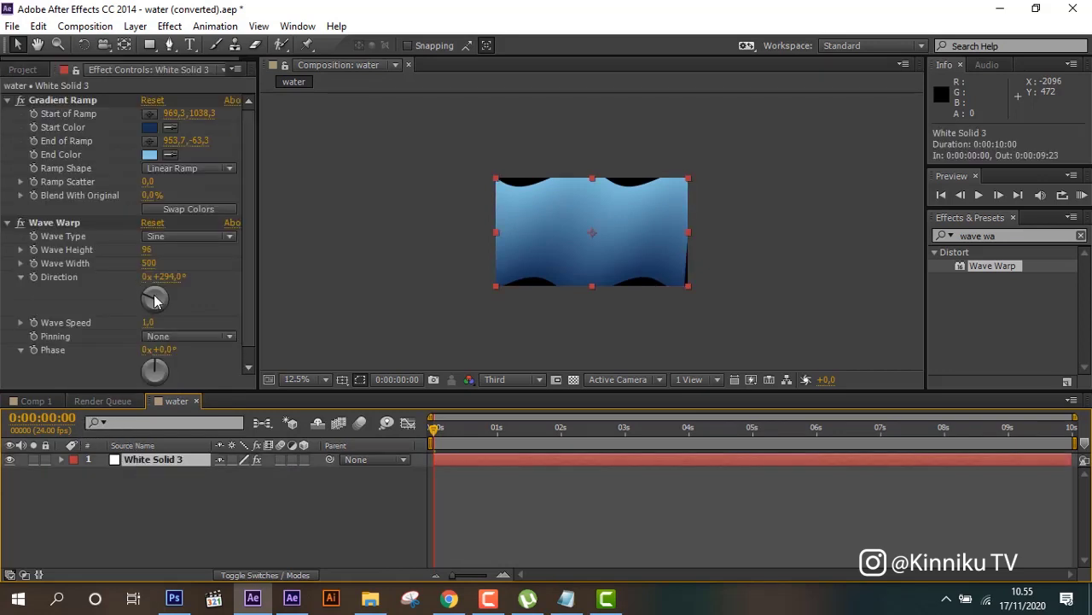
pyautogui.click(148, 323)
pyautogui.write('1,2')
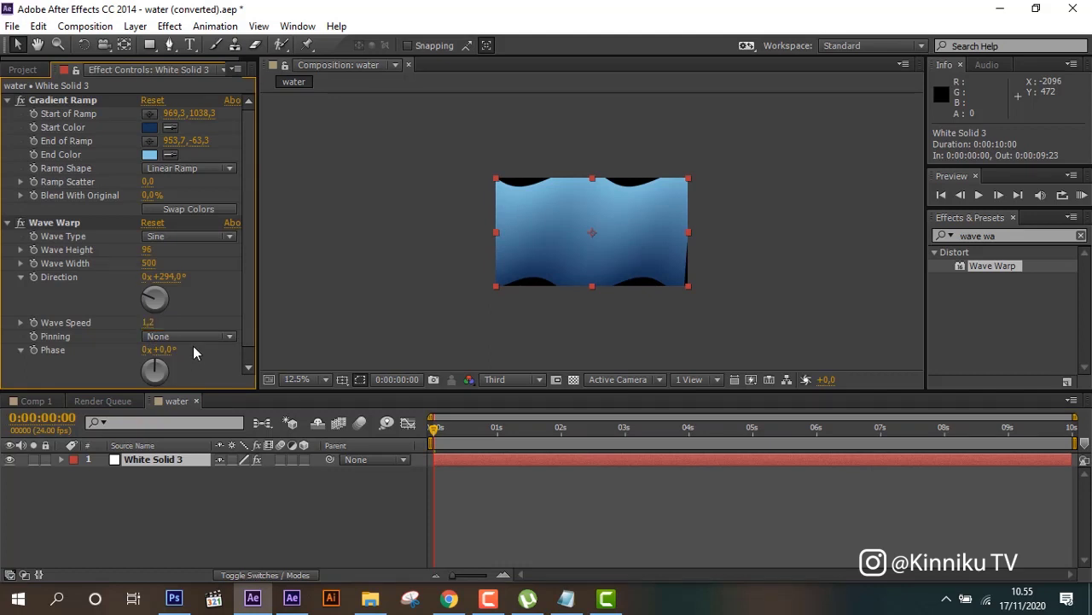
pyautogui.click(186, 335)
pyautogui.click(201, 374)
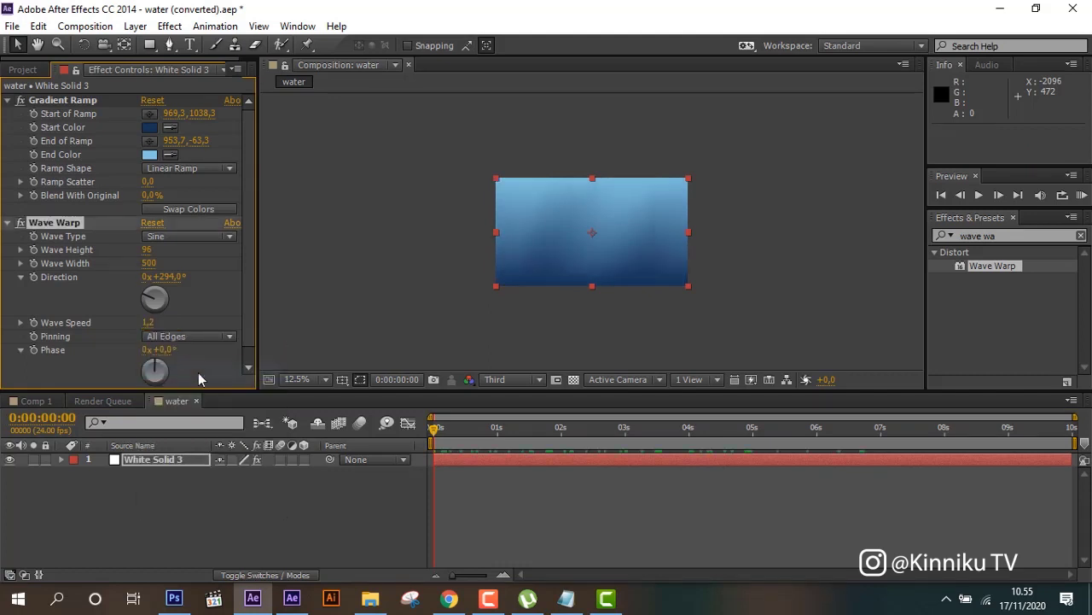
pyautogui.moveTo(451, 442)
pyautogui.mouseDown()
pyautogui.moveTo(755, 445)
pyautogui.moveTo(367, 449)
pyautogui.mouseUp()
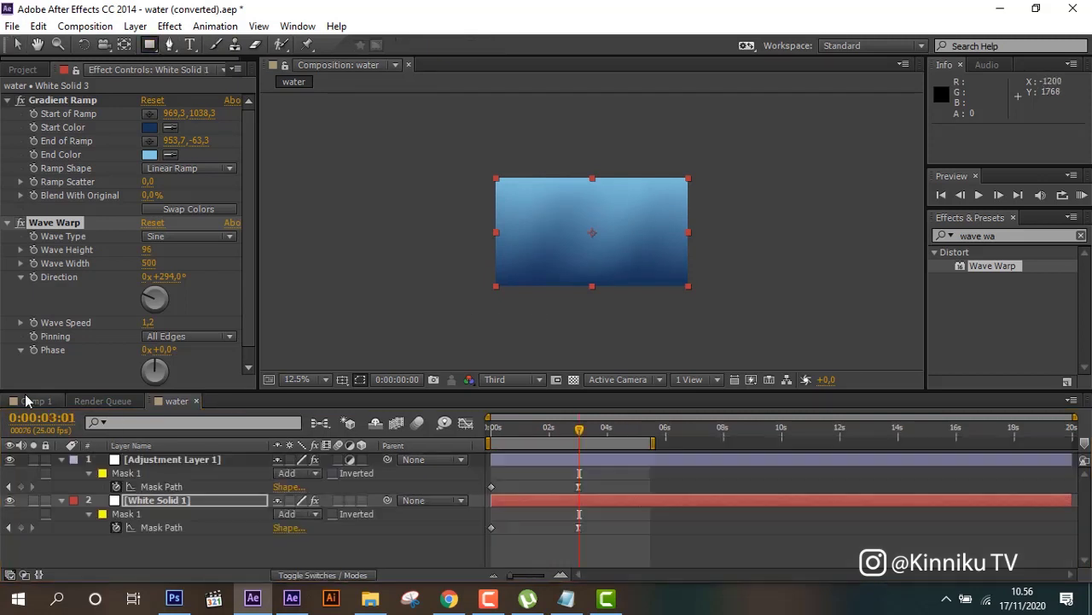
pyautogui.click(26, 400)
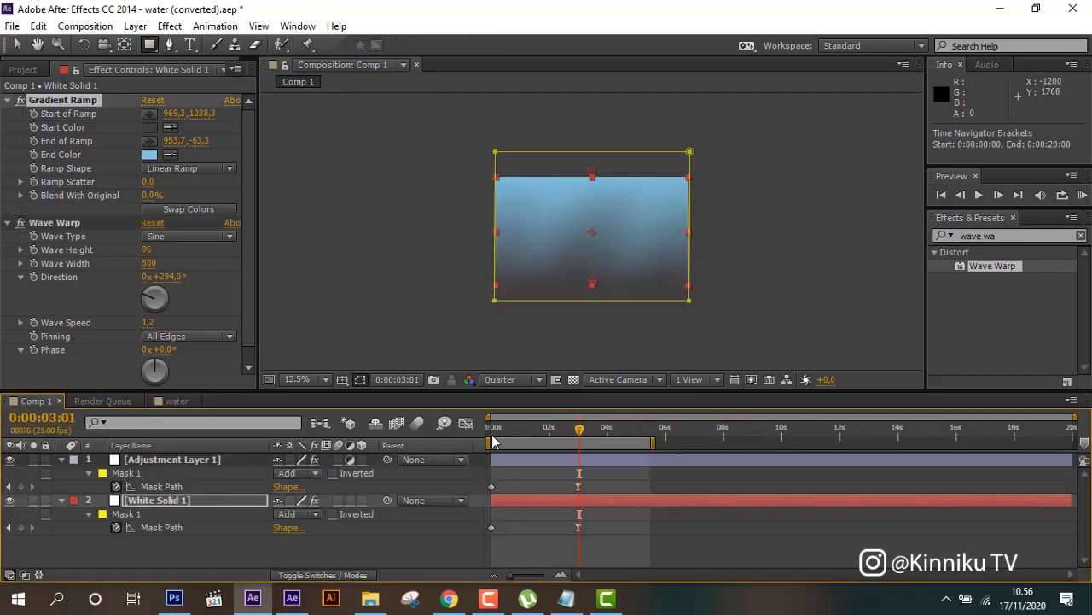
pyautogui.press('Home')
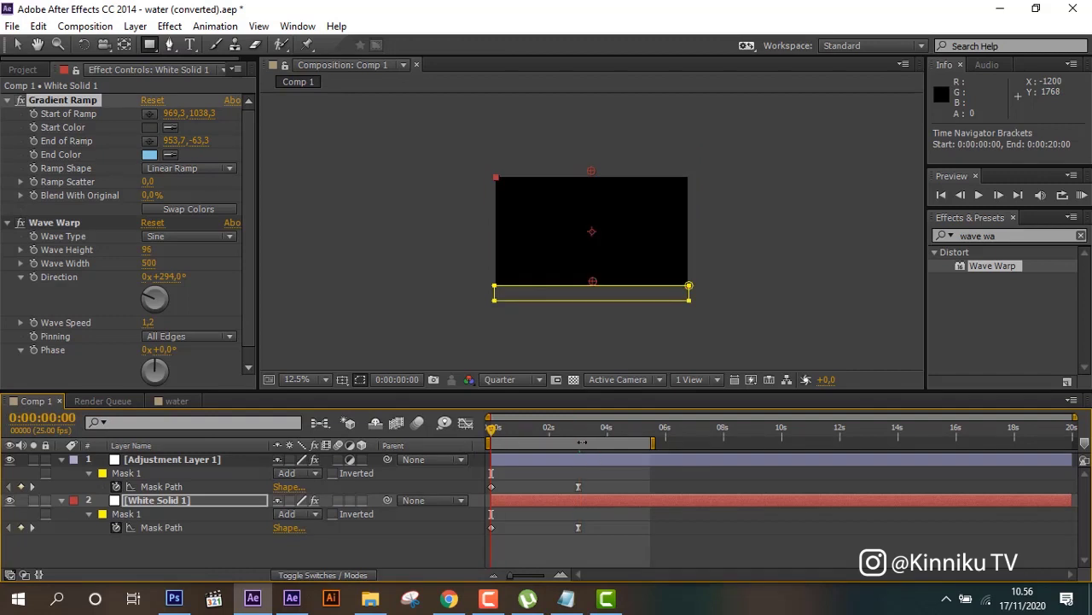
pyautogui.moveTo(578, 429); pyautogui.dragTo(582, 430)
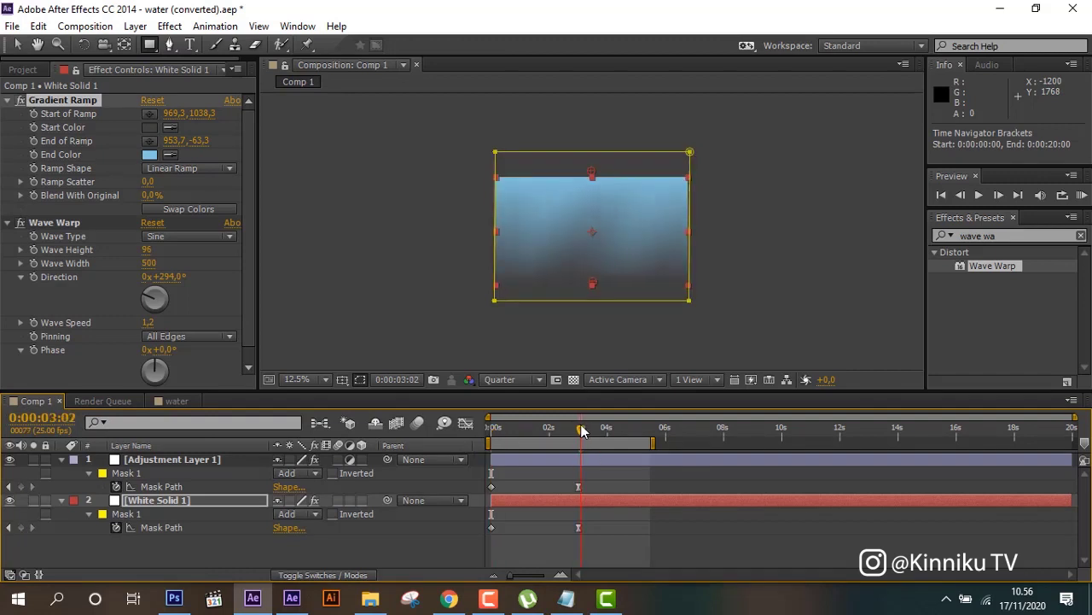
pyautogui.click(177, 400)
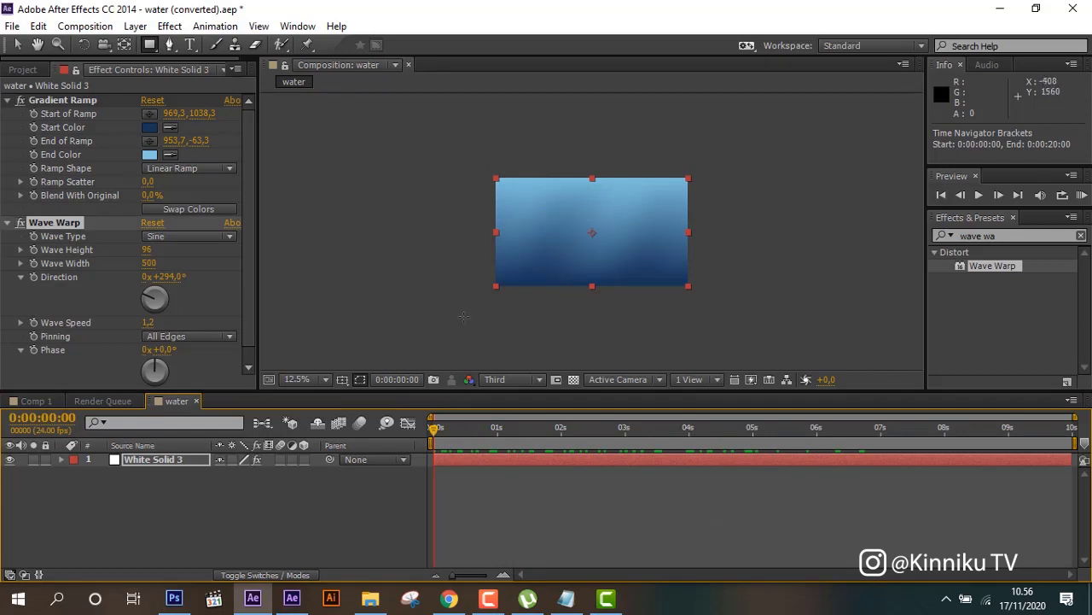
pyautogui.click(181, 459)
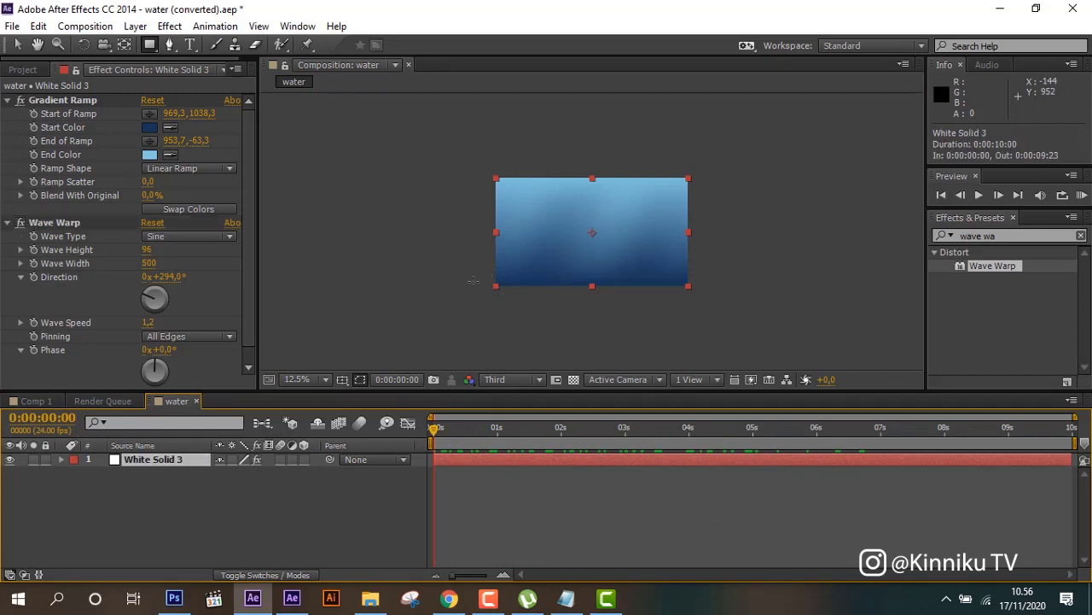
# Step: Draw a rectangle mask below the solid and keyframe its Mask Path at 0s and 4s
pyautogui.moveTo(483, 289); pyautogui.dragTo(703, 305)
pyautogui.click(62, 460)
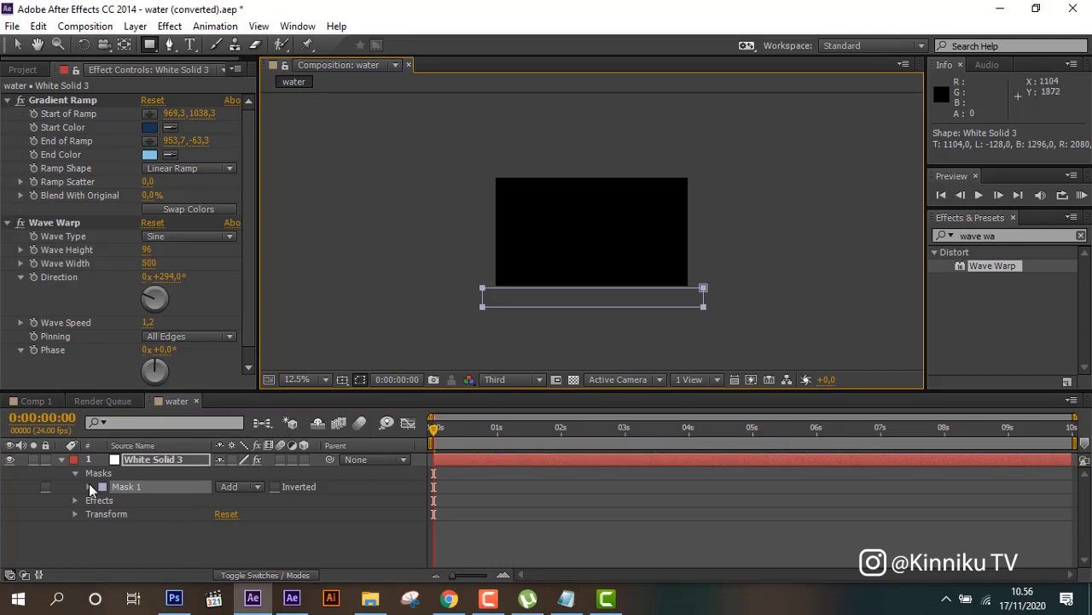
pyautogui.click(91, 486)
pyautogui.click(116, 501)
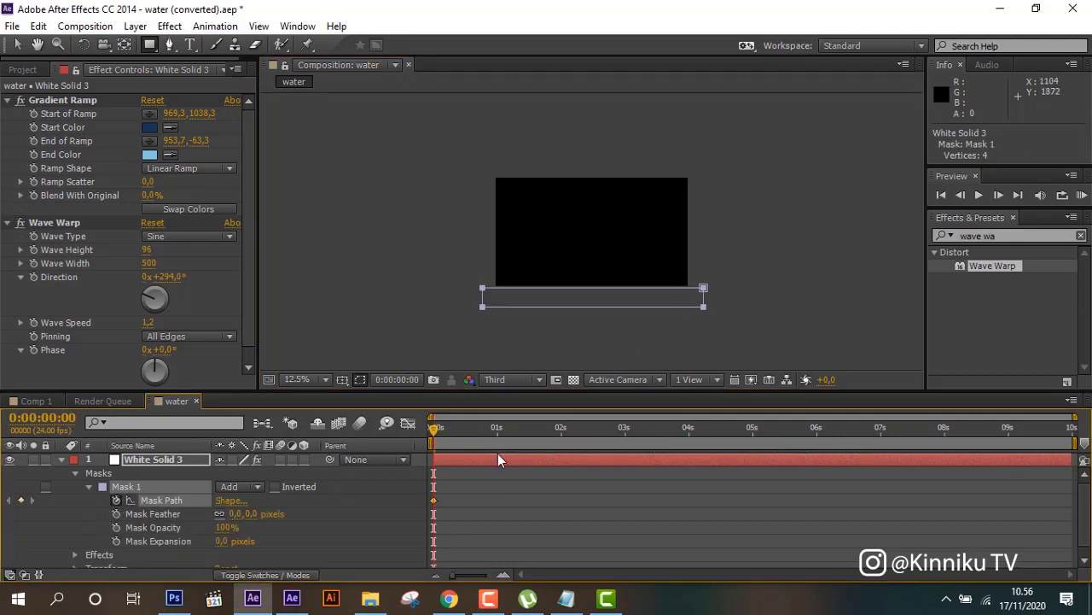
pyautogui.click(688, 439)
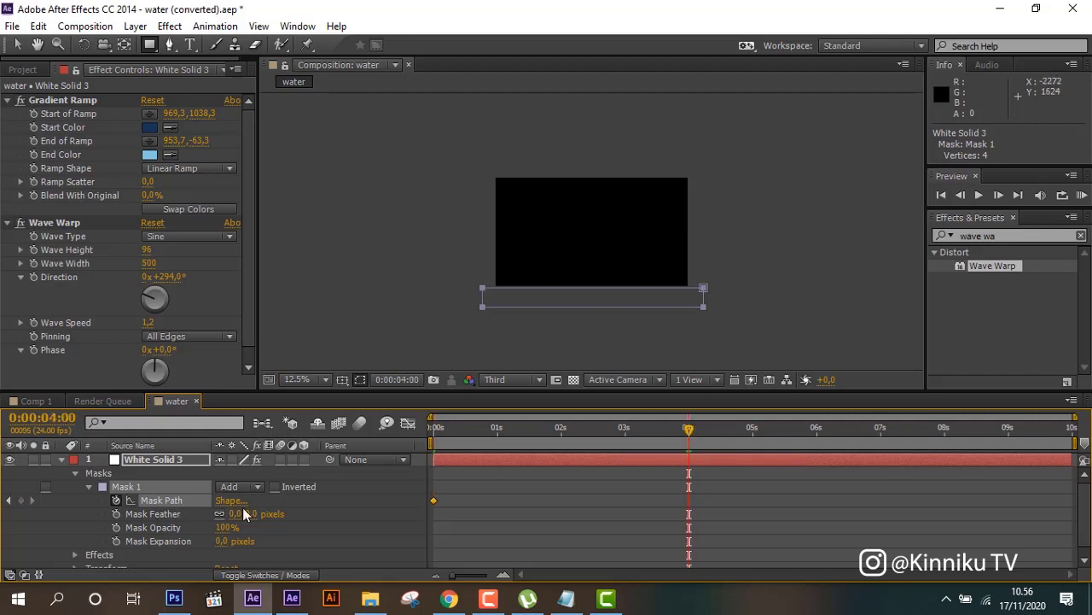
pyautogui.click(21, 501)
# Step: At 4s, move the mask points up so the mask covers the whole gradient
pyautogui.click(18, 45)
pyautogui.moveTo(452, 266); pyautogui.dragTo(739, 359)
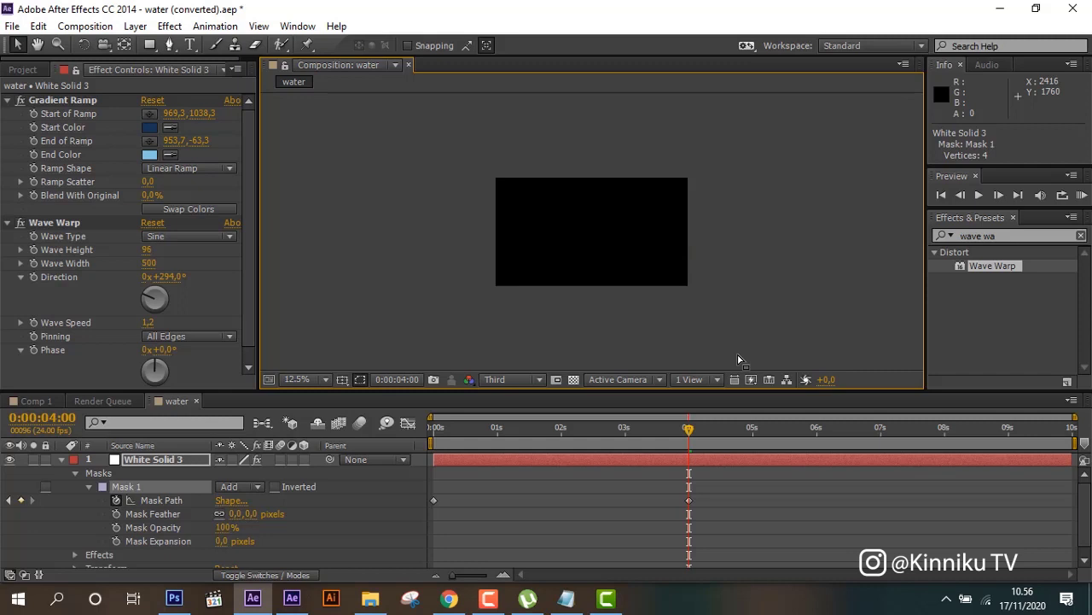
pyautogui.hotkey('shift', 'Down')
pyautogui.hotkey('shift', 'Down')
pyautogui.hotkey('shift', 'Down')
pyautogui.moveTo(728, 288)
pyautogui.mouseDown()
pyautogui.moveTo(470, 237)
pyautogui.moveTo(489, 312)
pyautogui.mouseUp()
pyautogui.moveTo(439, 188); pyautogui.dragTo(750, 273)
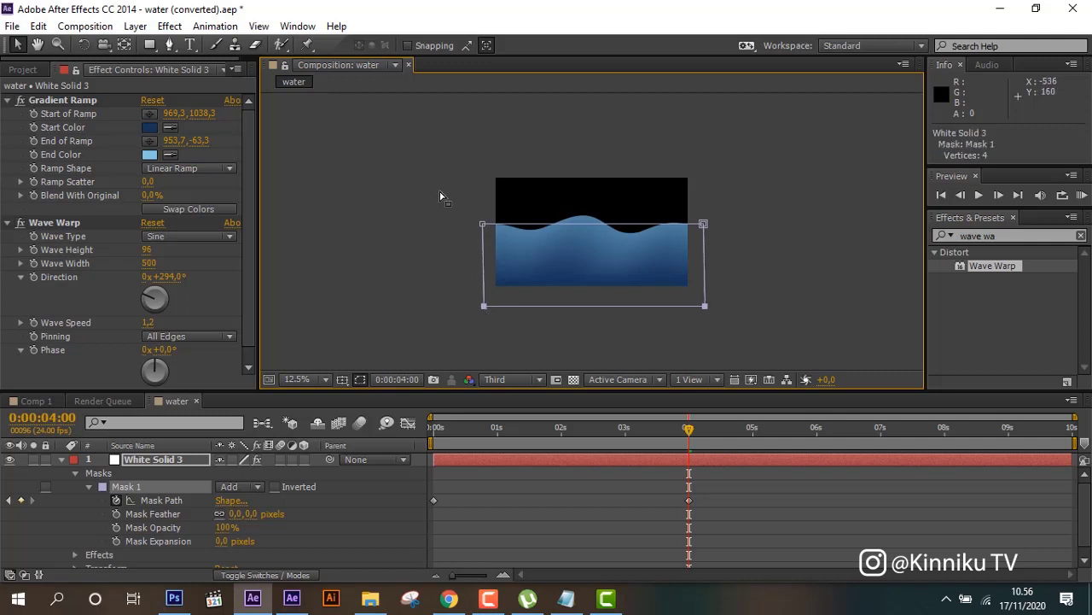
pyautogui.moveTo(703, 225); pyautogui.dragTo(704, 157)
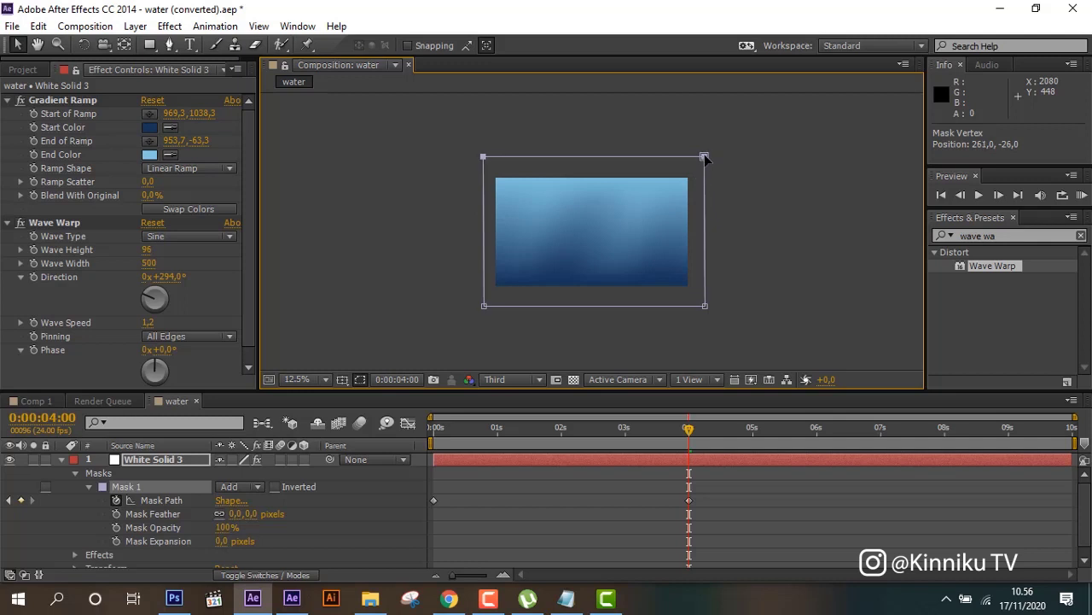
# Step: Collapse the layer and preview the rising water animation
pyautogui.click(60, 462)
pyautogui.click(156, 461)
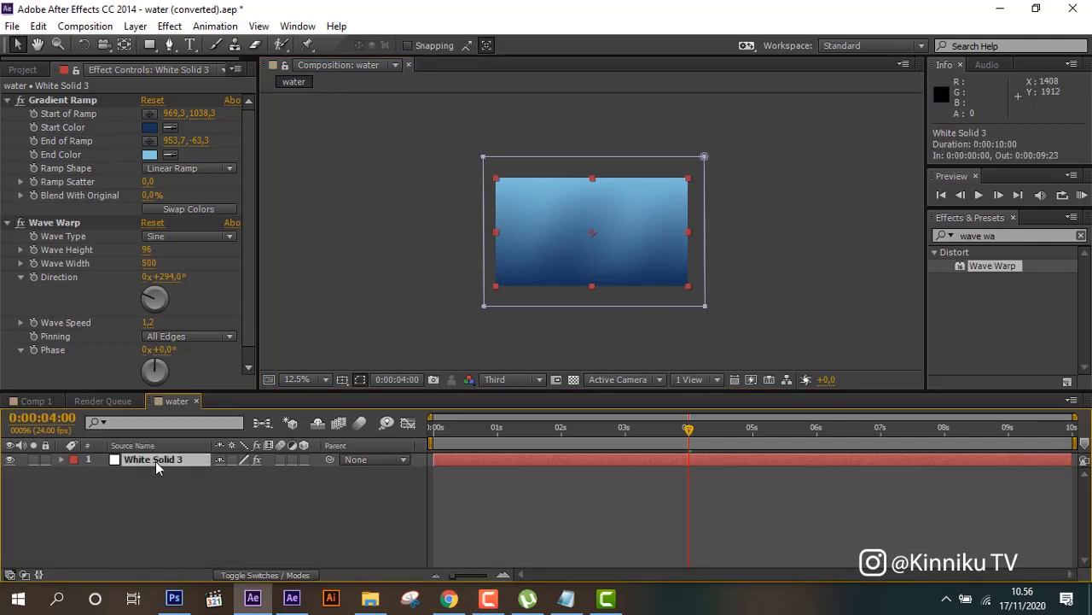
pyautogui.press('KP_0')
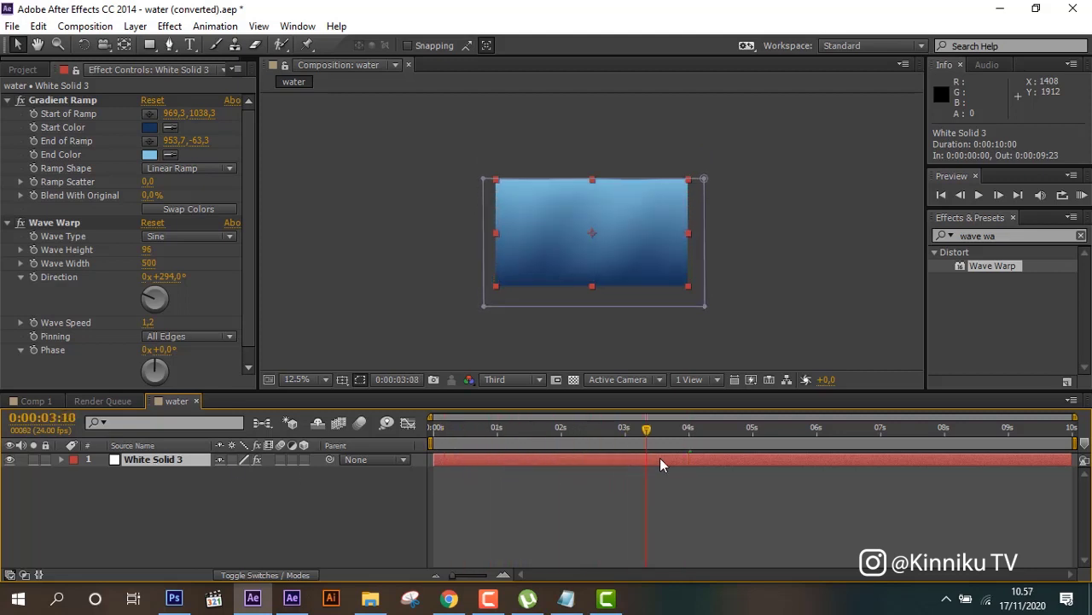
pyautogui.click(691, 459)
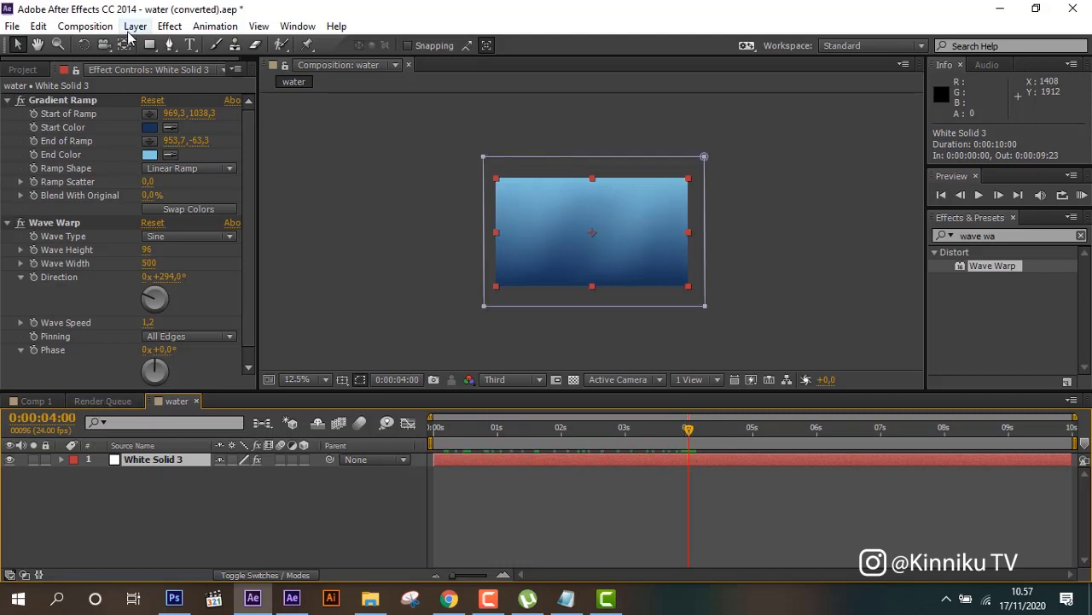
# Step: Add Adjustment Layer 3, then view Comp 1's adjustment layer Roughen Edges settings
pyautogui.click(132, 26)
pyautogui.moveTo(275, 25)
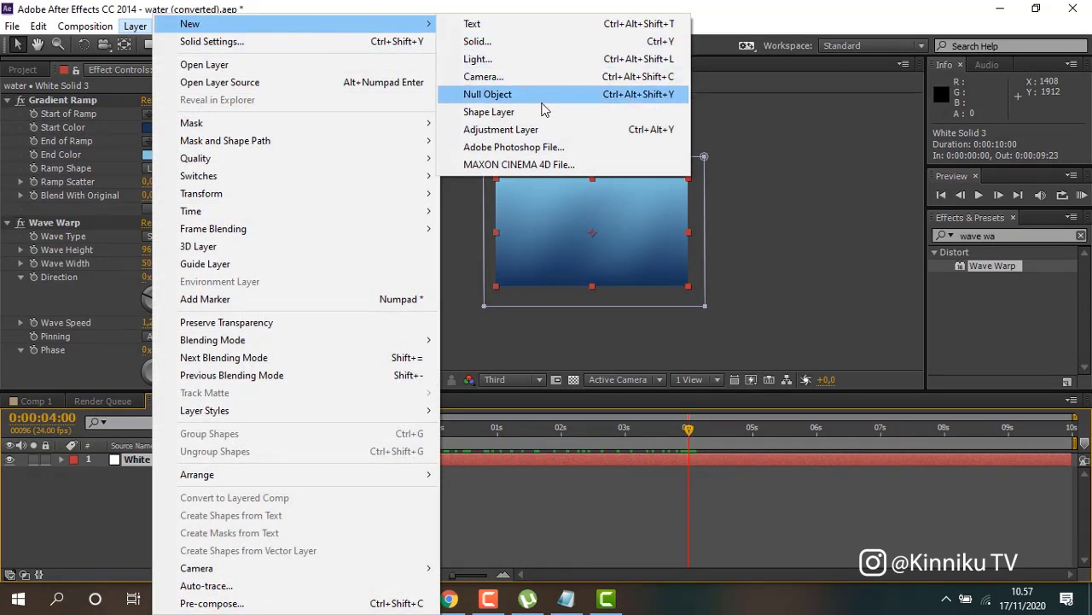
pyautogui.click(546, 130)
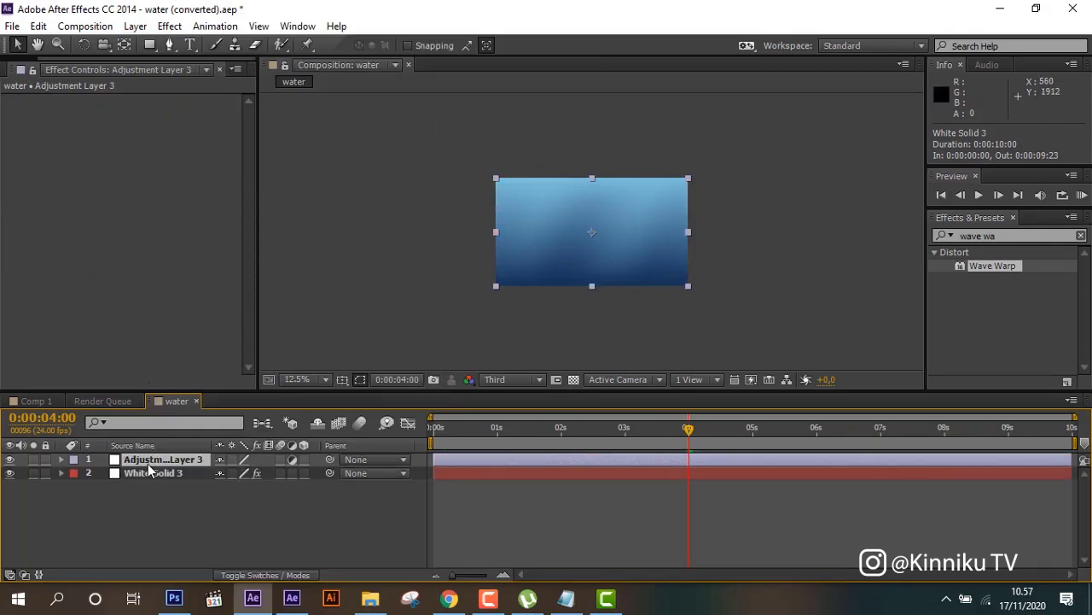
pyautogui.click(36, 400)
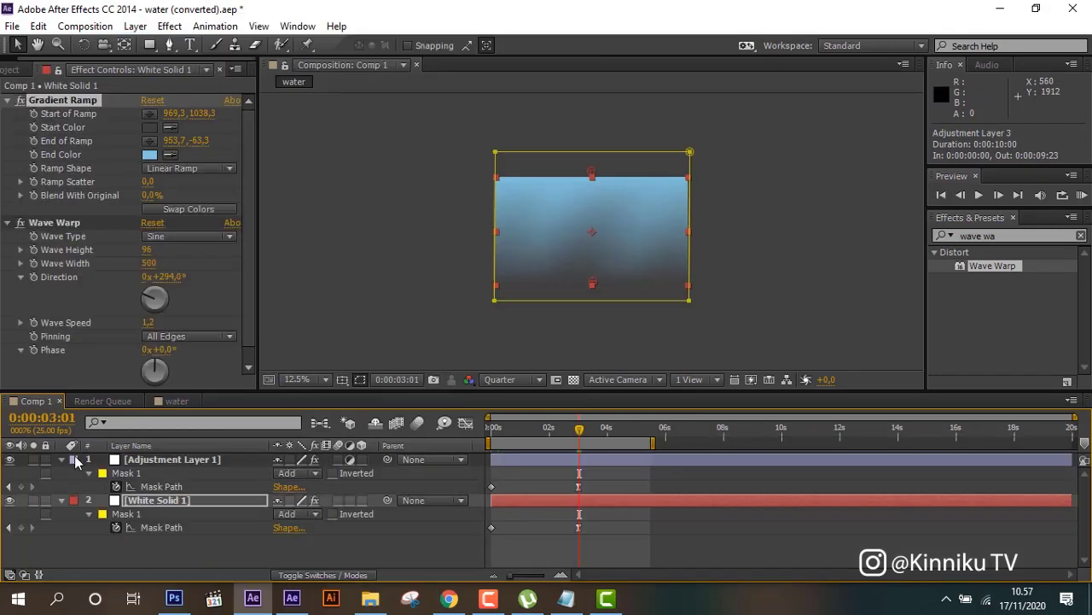
pyautogui.click(155, 462)
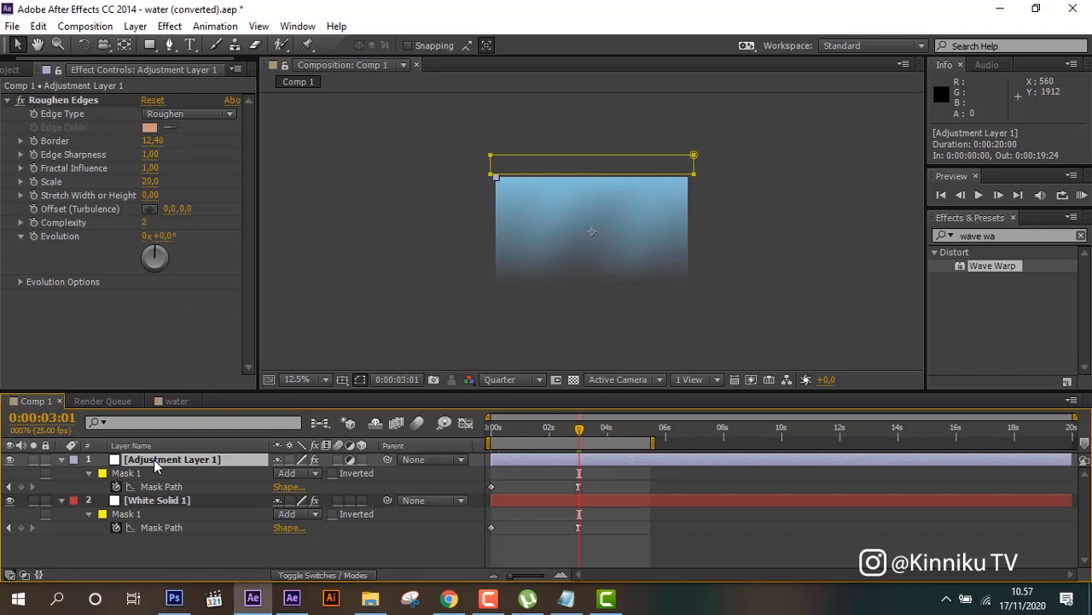
# Step: Search 'rough' and apply Roughen Edges to Adjustment Layer 3 in the water comp
pyautogui.click(175, 401)
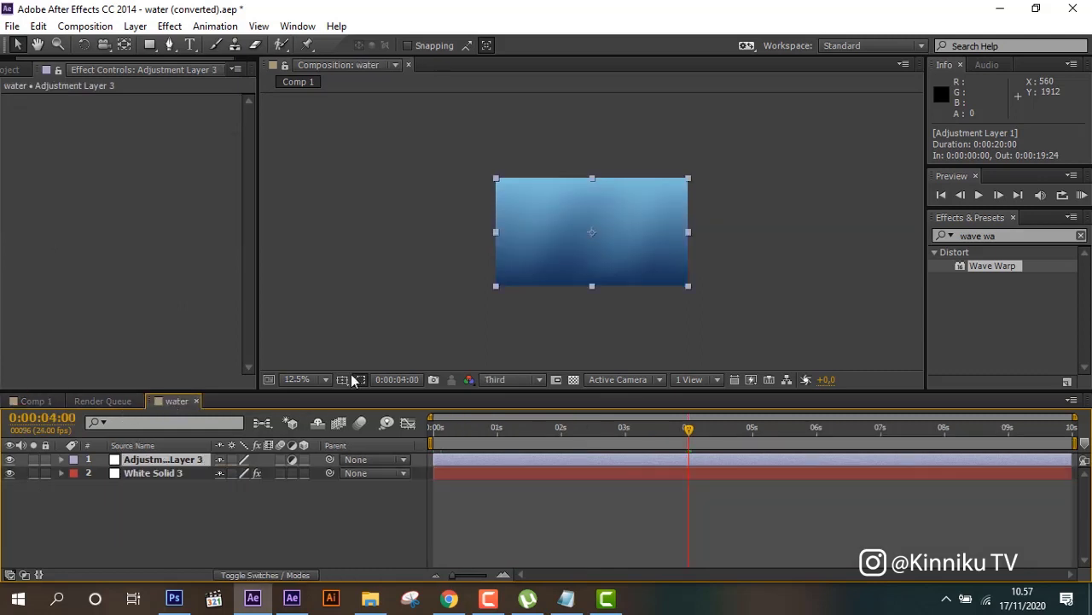
pyautogui.click(1007, 235)
pyautogui.write('rou')
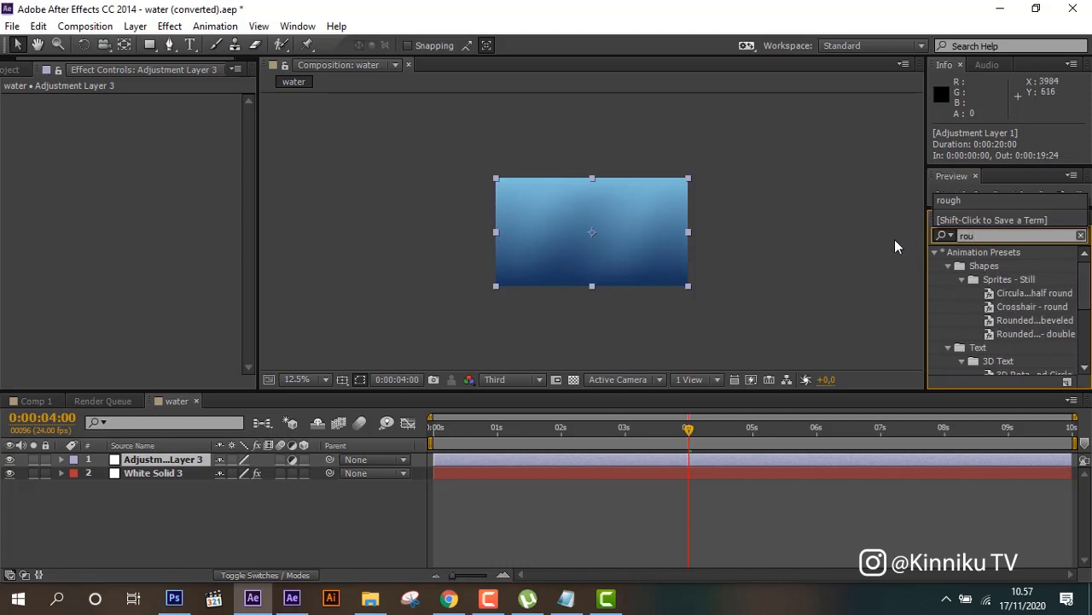
pyautogui.write('gh')
pyautogui.doubleClick(1002, 264)
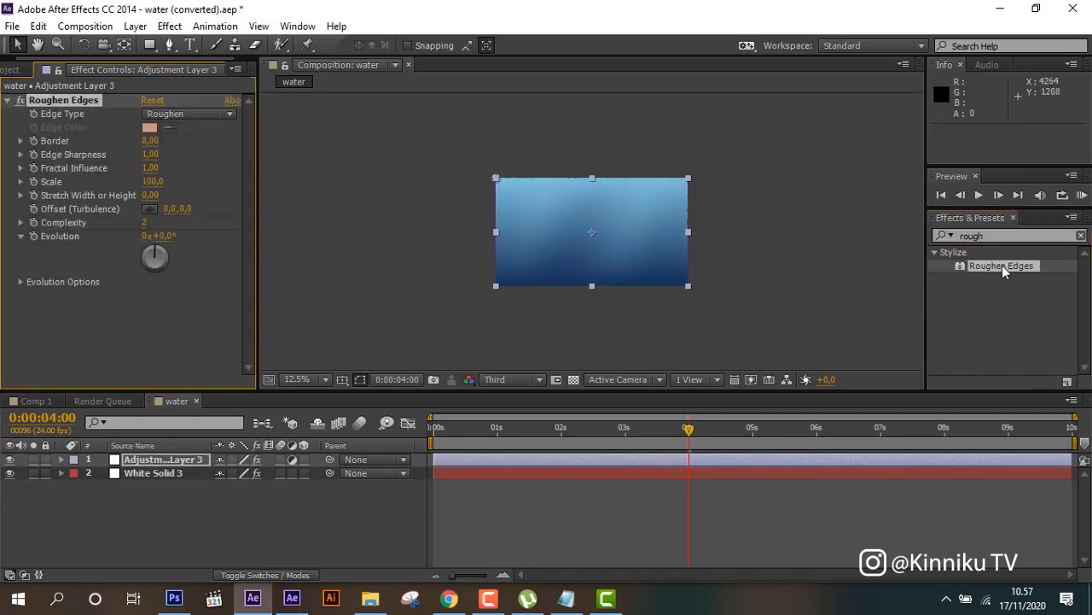
# Step: Set Roughen Edges Border to 12,40 and Scale to 20,0, matching Comp 1
pyautogui.click(36, 397)
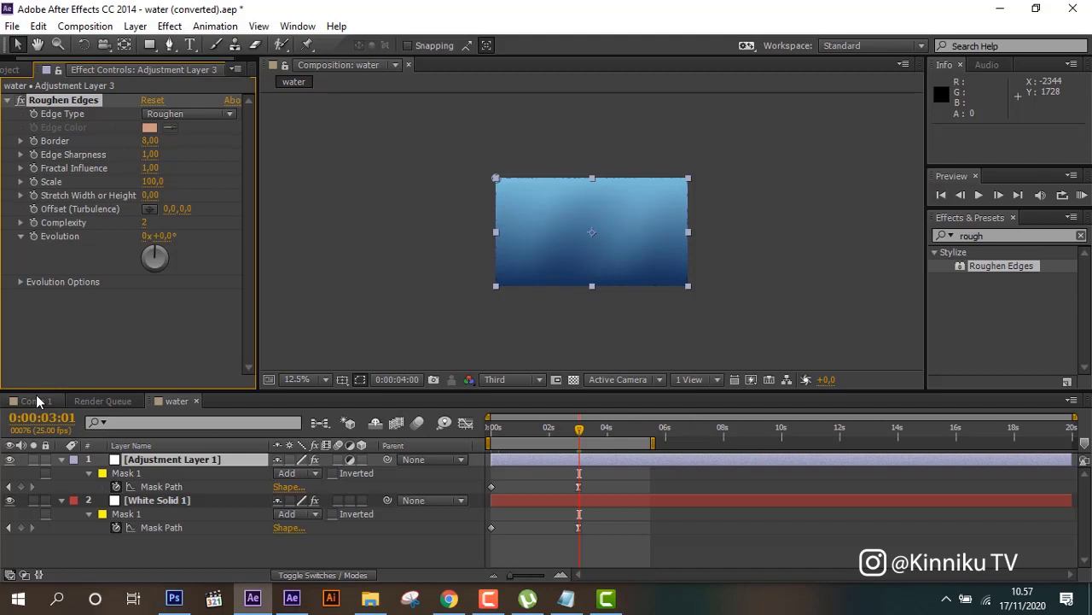
pyautogui.click(176, 401)
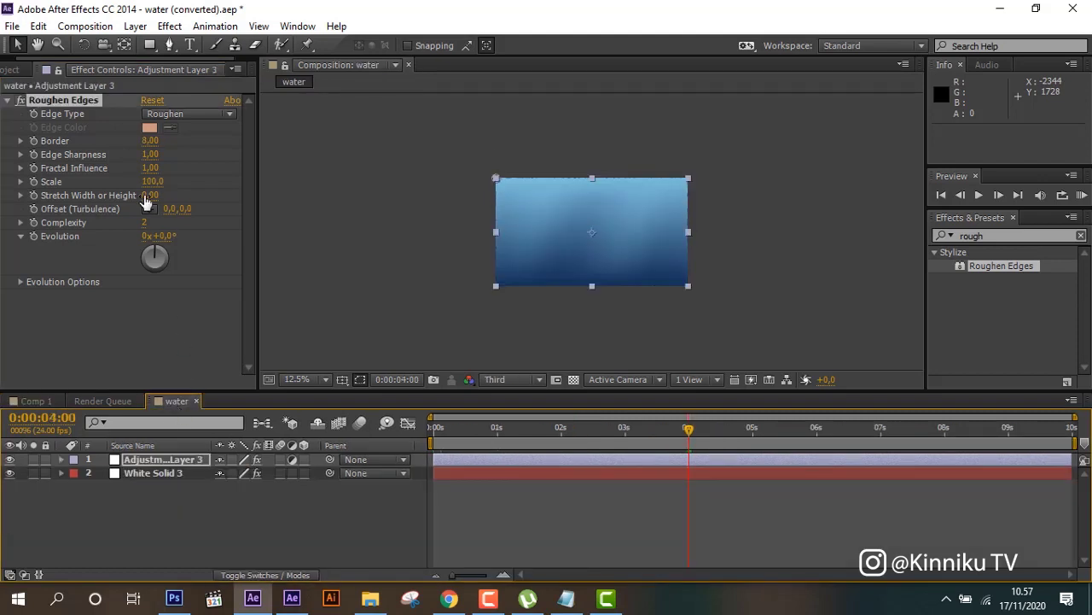
pyautogui.click(150, 141)
pyautogui.write('12,4')
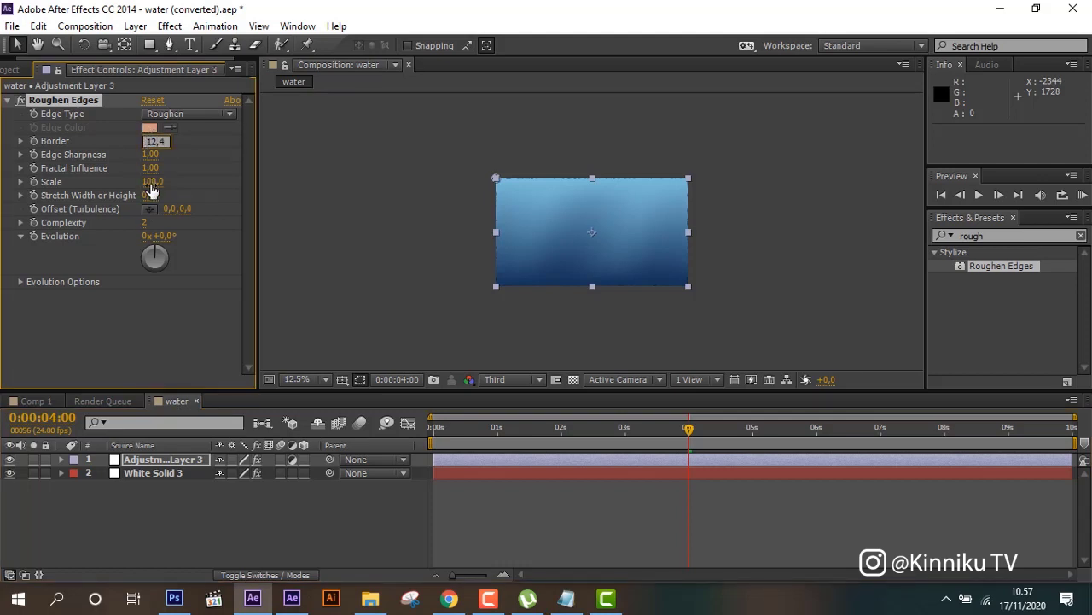
pyautogui.click(152, 182)
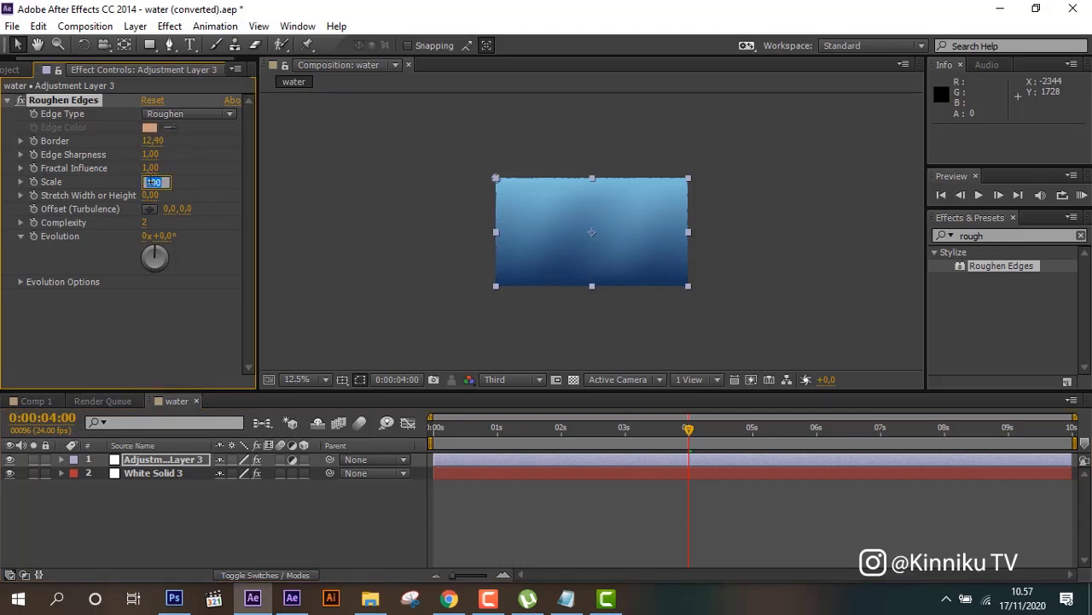
pyautogui.write('20')
pyautogui.click(191, 533)
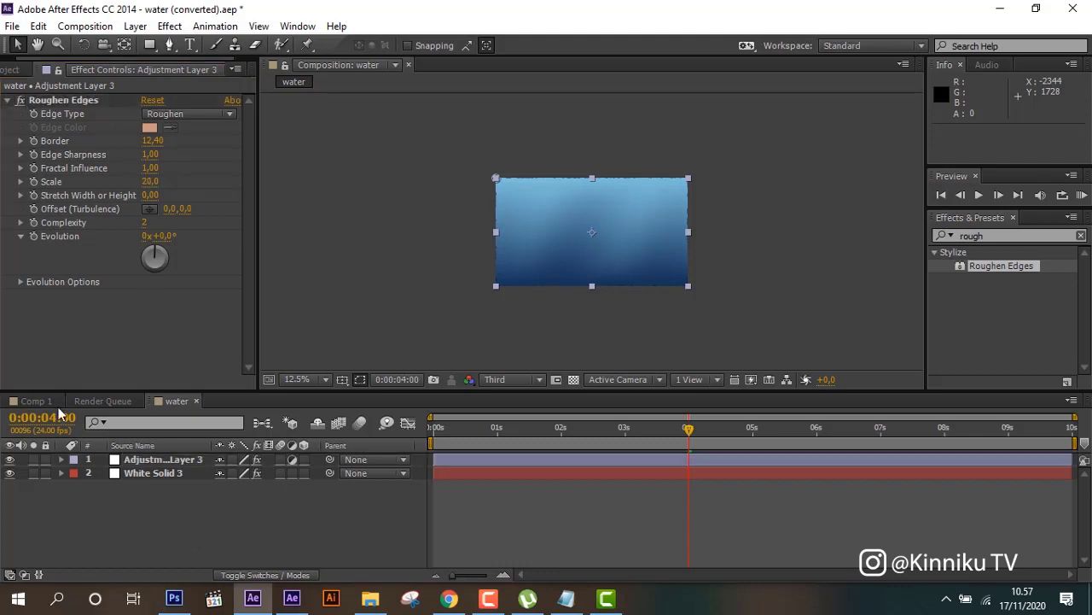
pyautogui.click(42, 401)
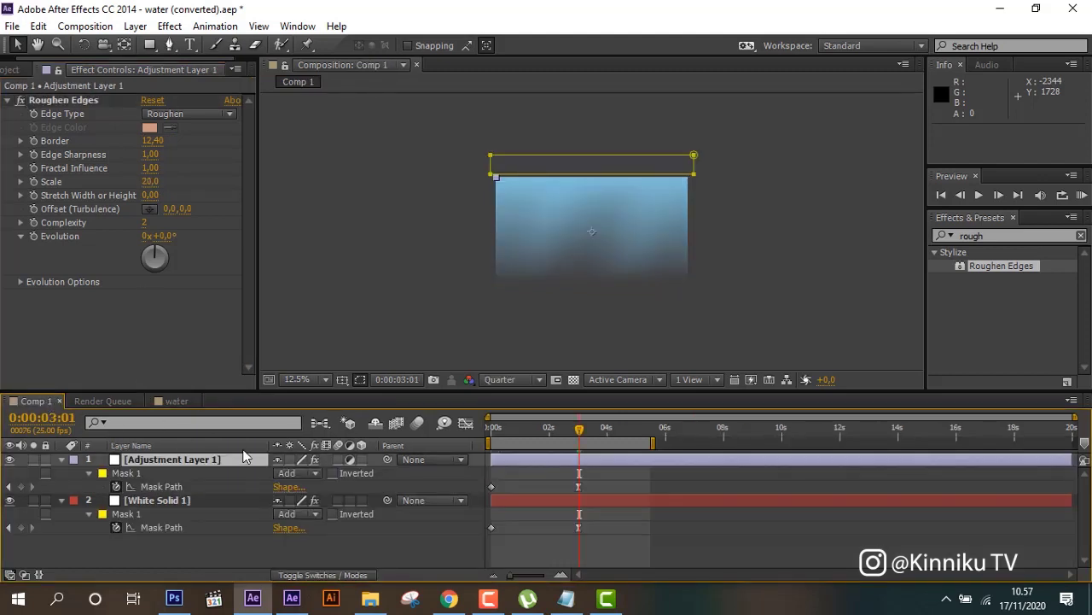
# Step: Select Adjustment Layer 3 in the water comp and move the time indicator to frame 0
pyautogui.click(179, 401)
pyautogui.click(163, 461)
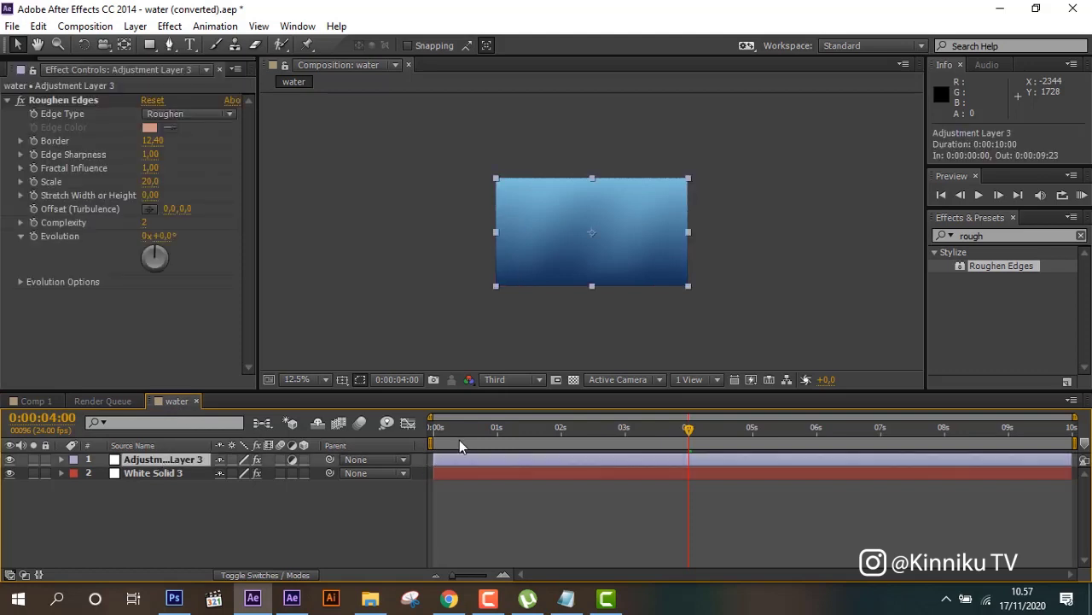
pyautogui.click(430, 439)
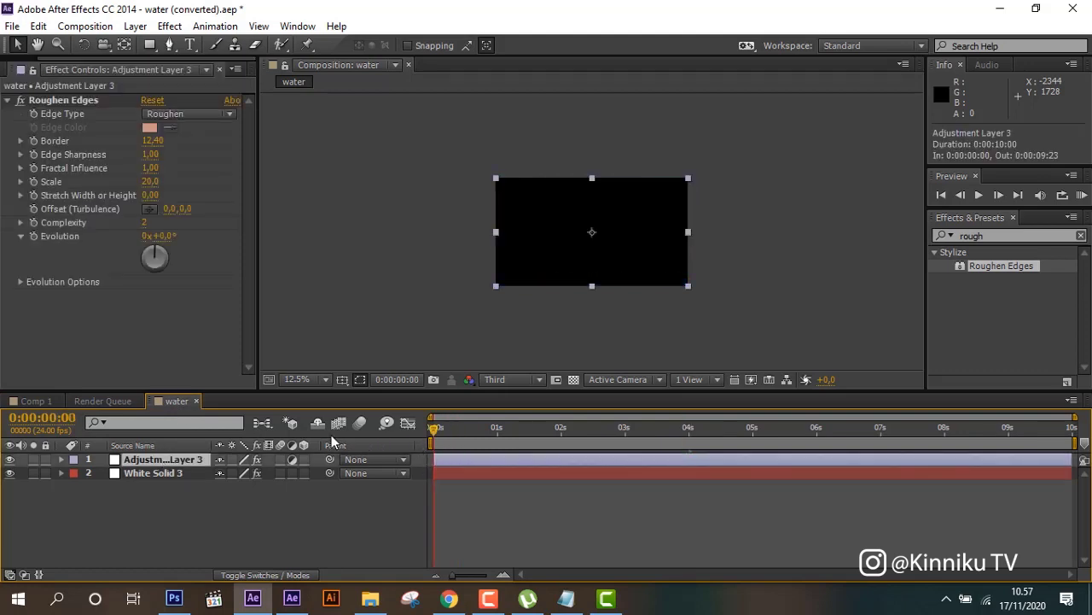
# Step: Review Comp 1's Adjustment Layer 1 mask animation from frame 0 to 0:00:02:24
pyautogui.click(31, 401)
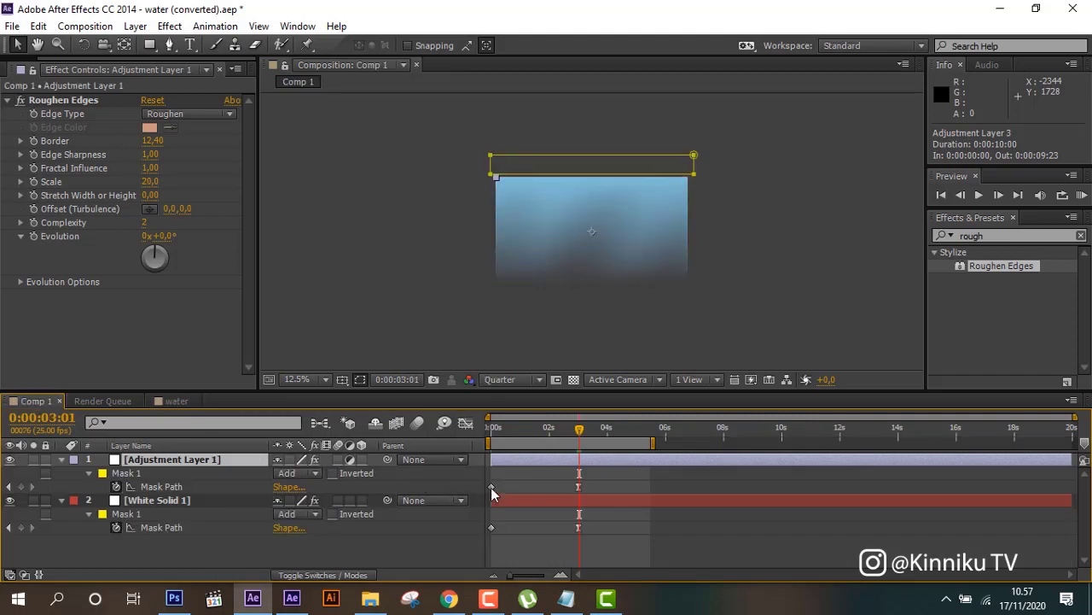
pyautogui.moveTo(499, 431); pyautogui.dragTo(465, 439)
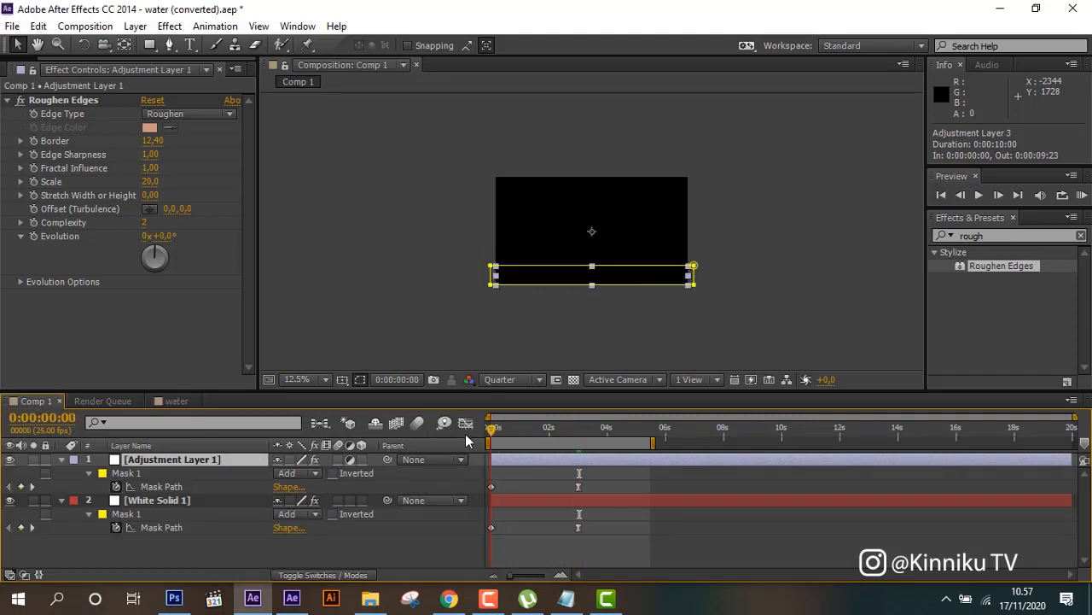
pyautogui.click(214, 457)
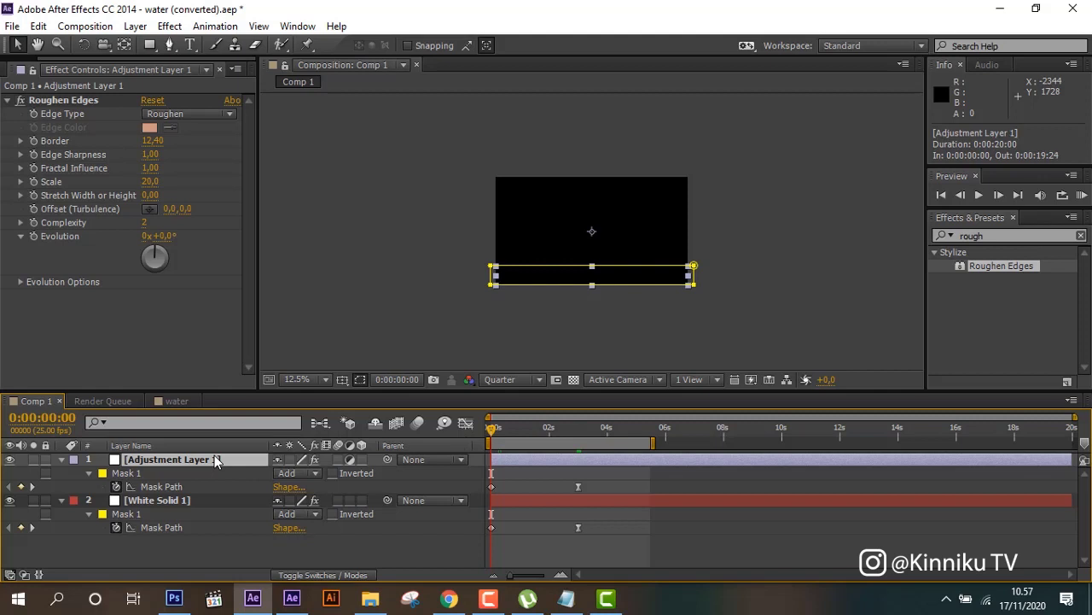
pyautogui.click(577, 427)
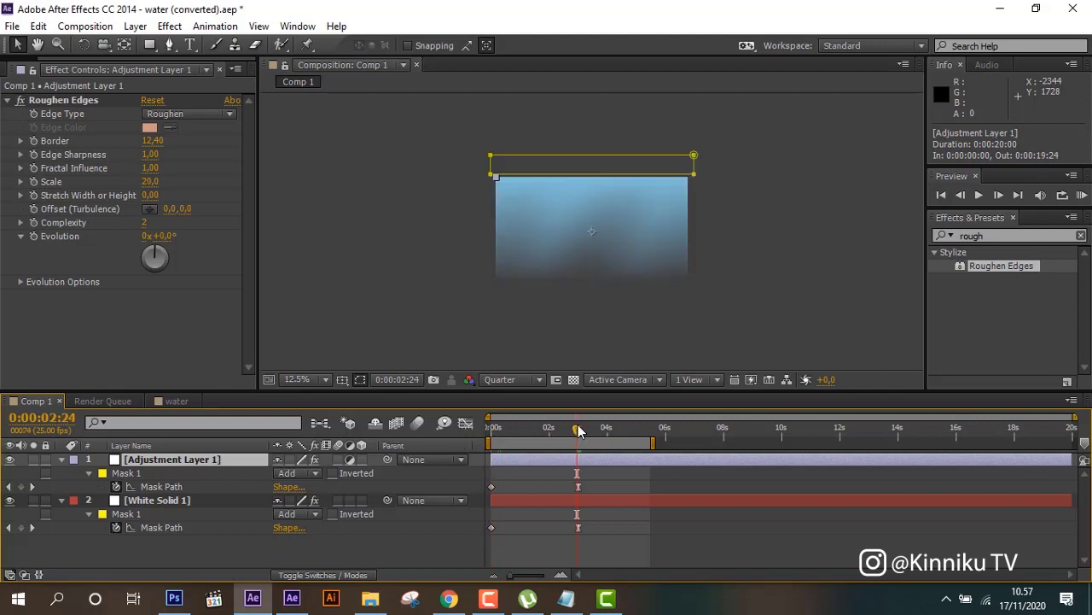
# Step: Pick the Rectangle tool in the water comp, glancing back at Comp 1 for reference
pyautogui.click(185, 401)
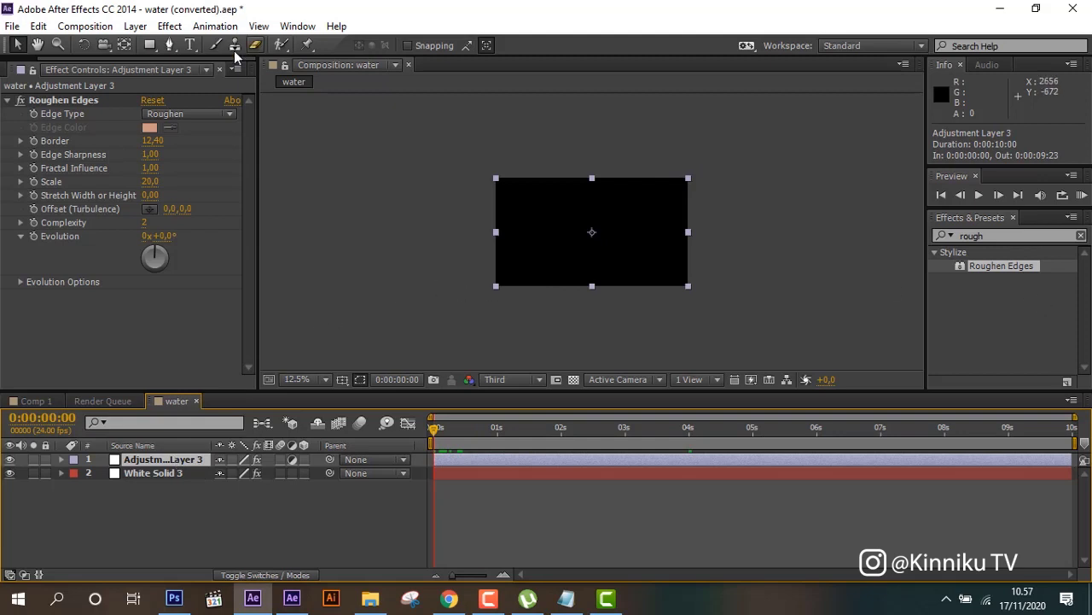
pyautogui.click(149, 45)
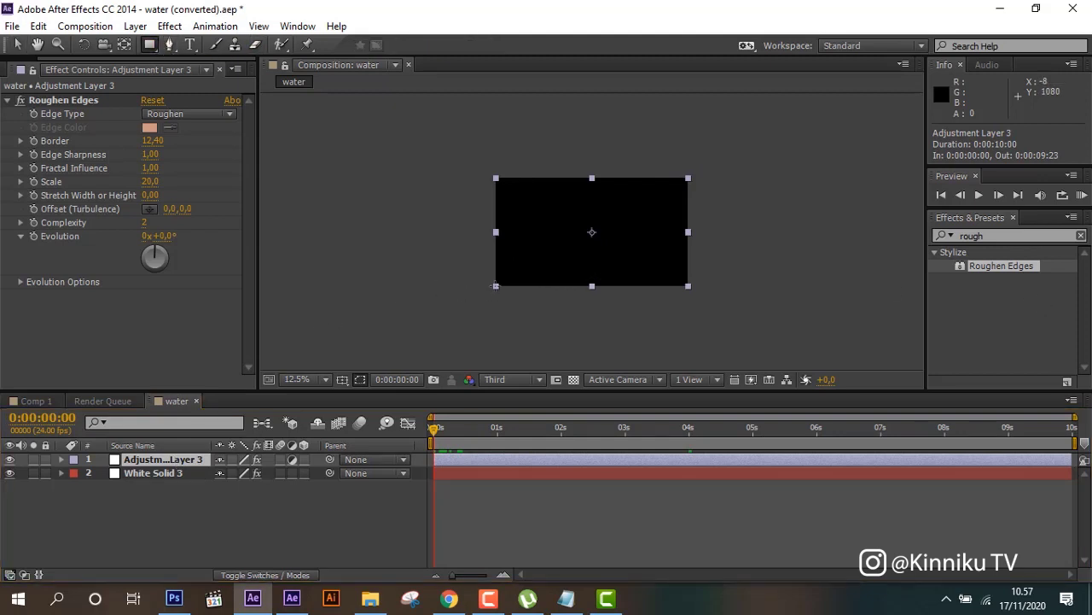
pyautogui.click(34, 400)
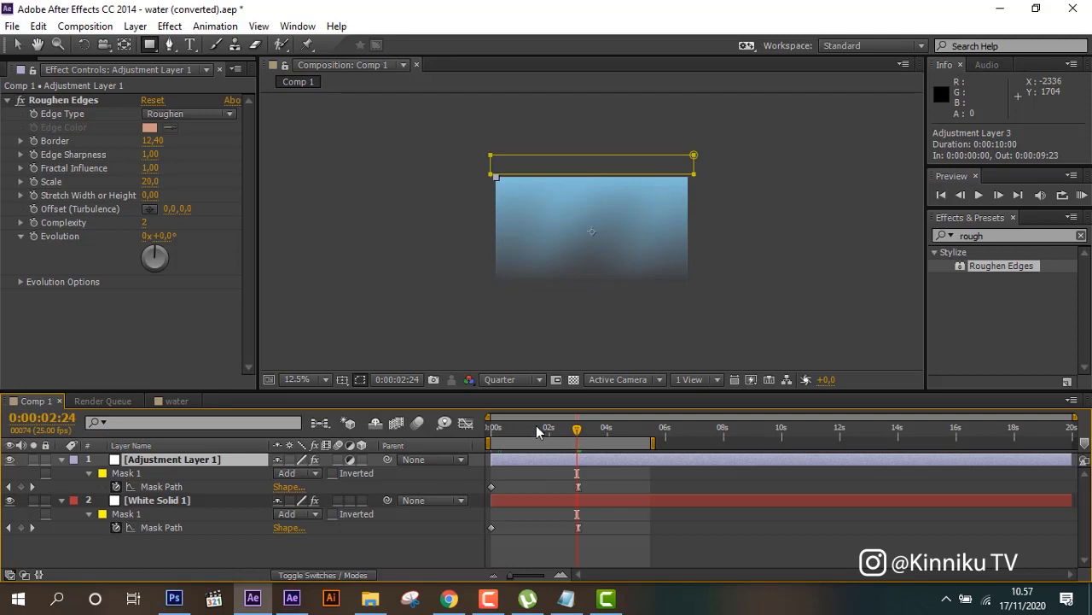
pyautogui.click(183, 400)
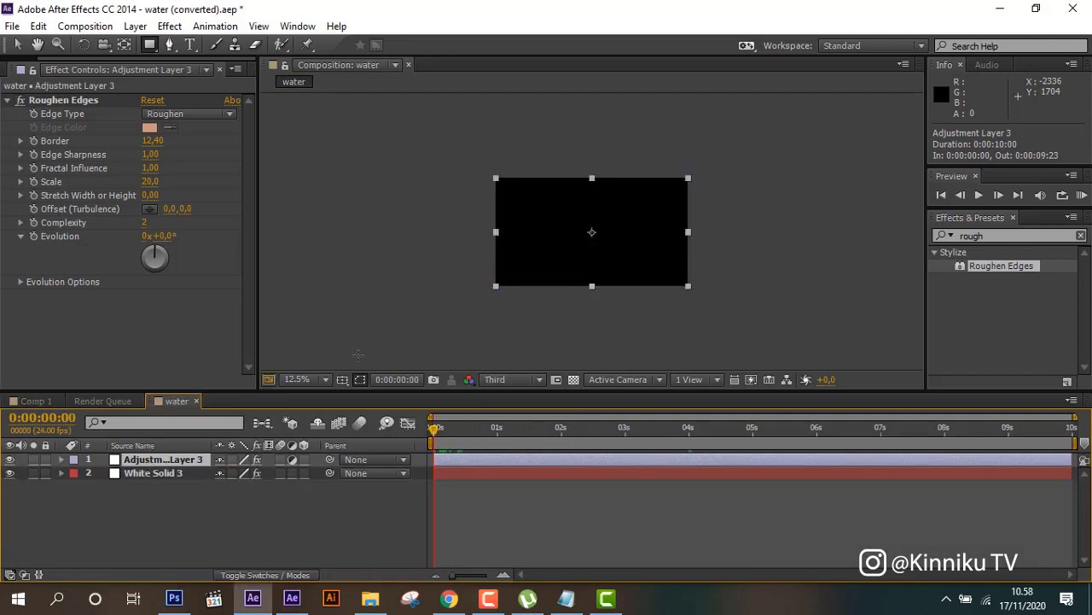
# Step: Draw a thin rectangular mask along the frame's bottom and set a Mask Path keyframe at 0s
pyautogui.moveTo(494, 271); pyautogui.dragTo(691, 286)
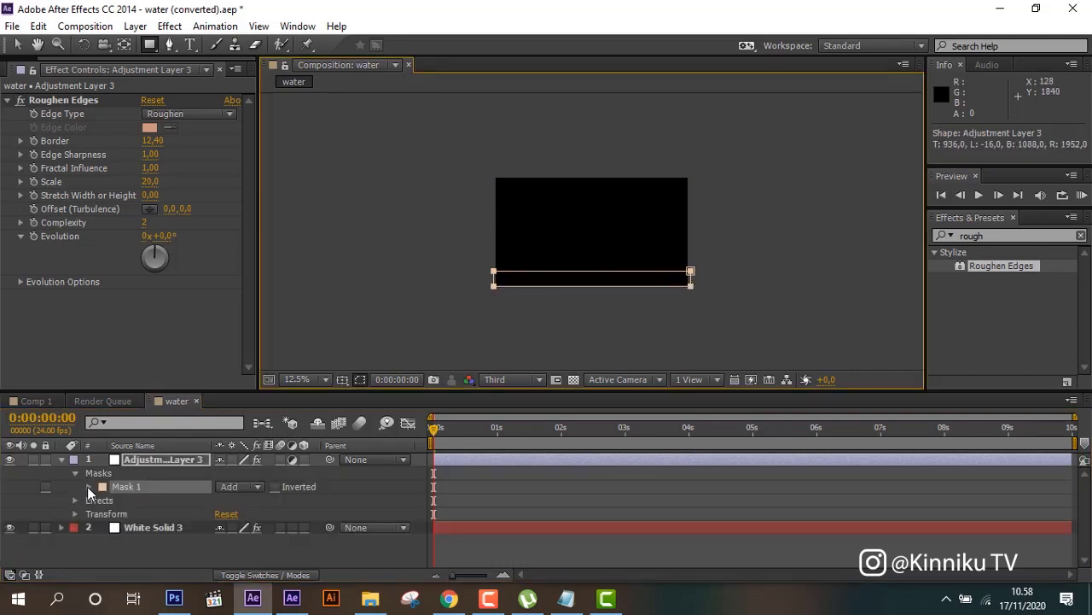
pyautogui.click(89, 487)
pyautogui.click(116, 500)
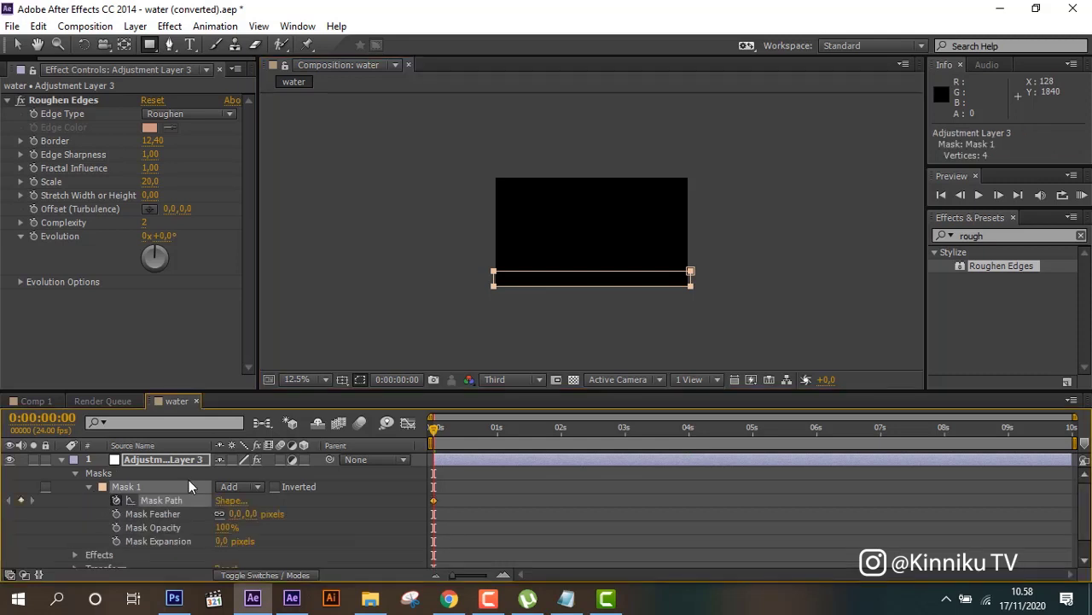
# Step: Show animated properties (U) for Adjustment Layer 3 and White Solid 3, then jump to the 4s keyframe
pyautogui.click(179, 460)
pyautogui.press('u')
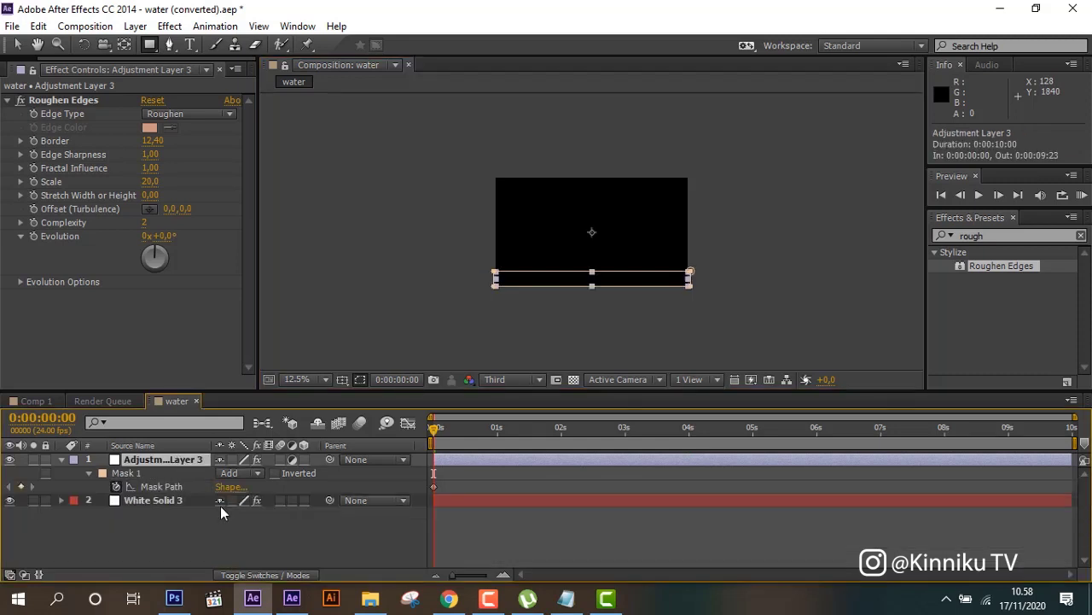
pyautogui.click(160, 501)
pyautogui.press('u')
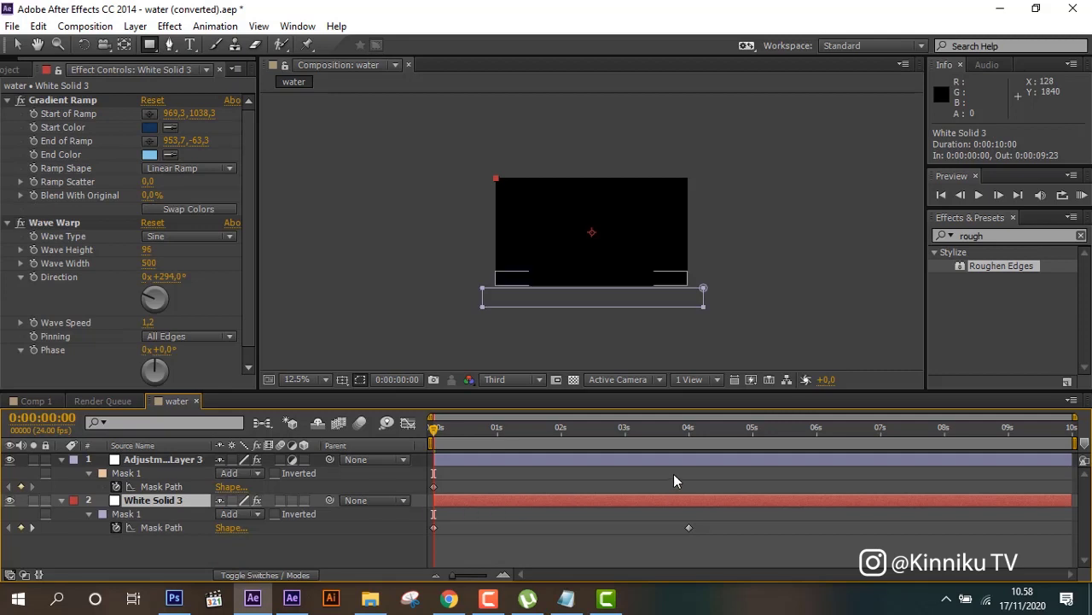
pyautogui.press('k')
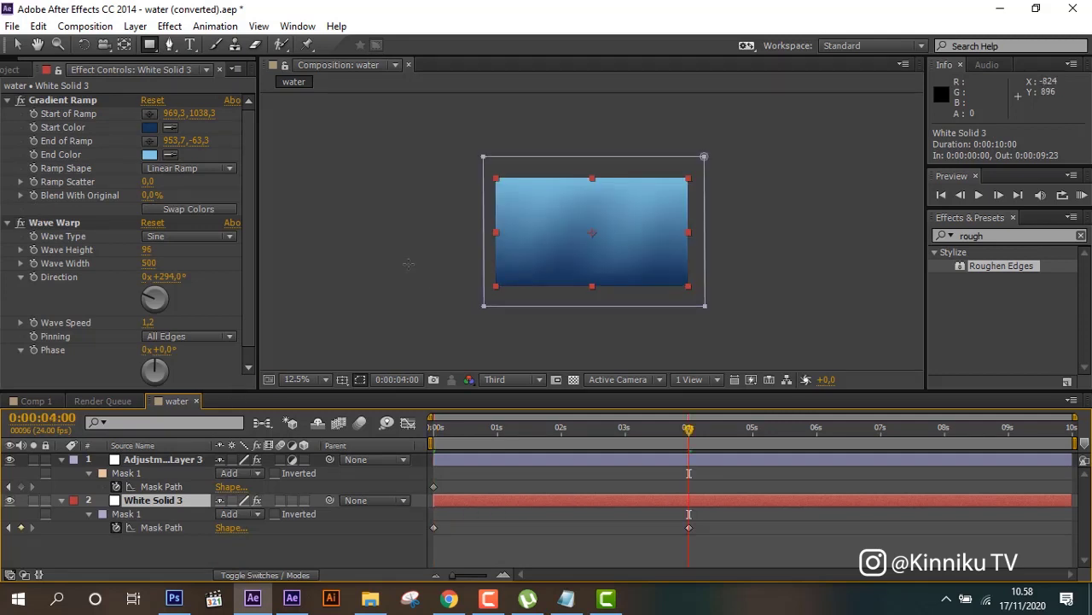
# Step: Add a 4s Mask Path keyframe and move the mask's vertices up to the top of the blue solid
pyautogui.click(17, 44)
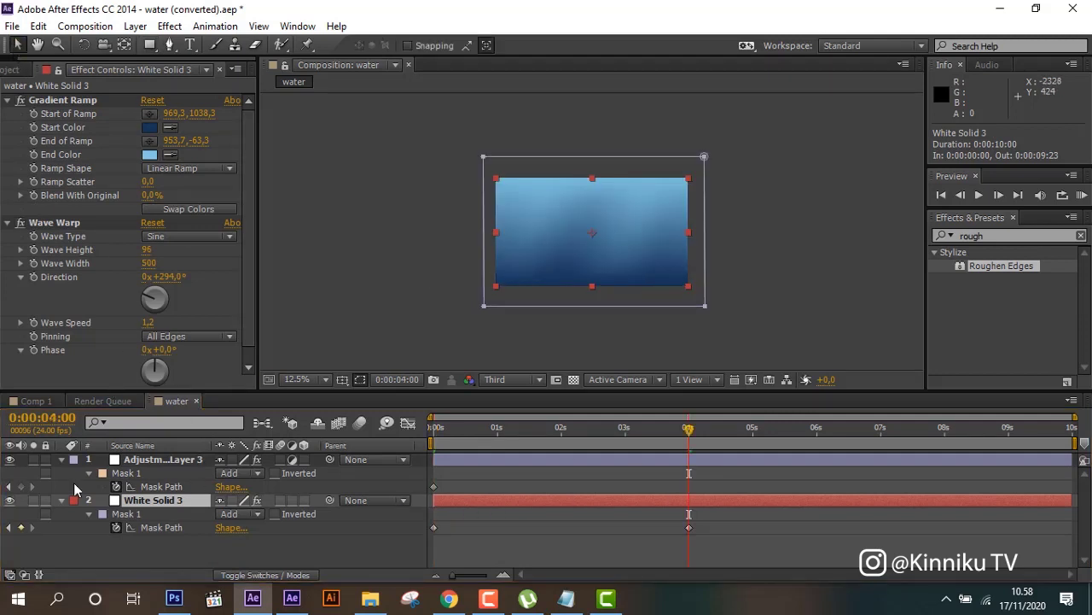
pyautogui.click(20, 487)
pyautogui.moveTo(470, 245); pyautogui.dragTo(708, 313)
pyautogui.moveTo(691, 273); pyautogui.dragTo(697, 163)
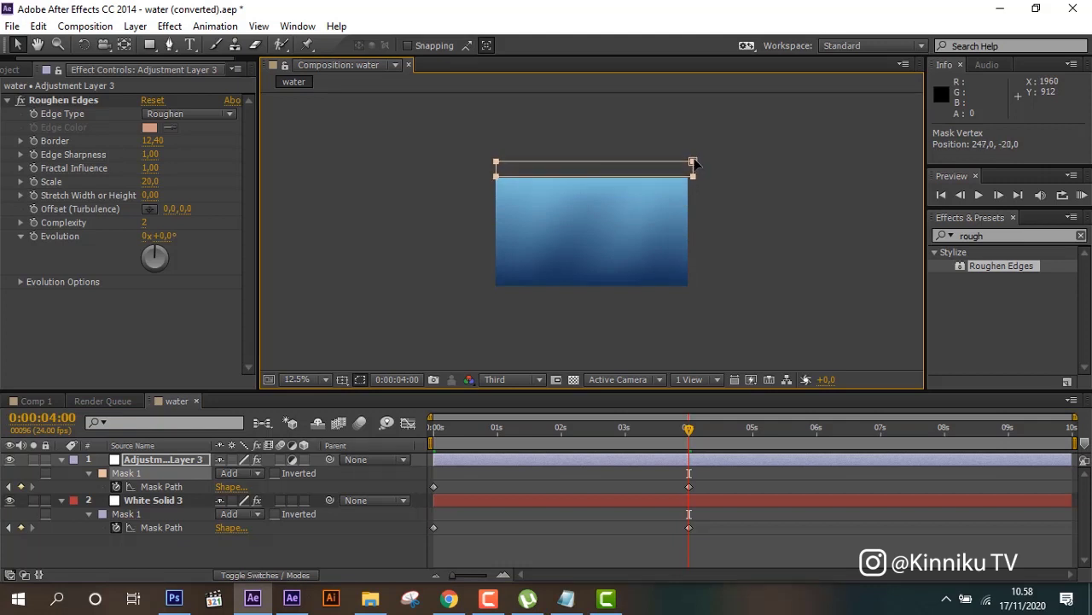
# Step: Preview the rising water from the start to 0:00:00:17 and enlarge the view to 25%
pyautogui.press('Home')
pyautogui.moveTo(434, 429); pyautogui.dragTo(484, 431)
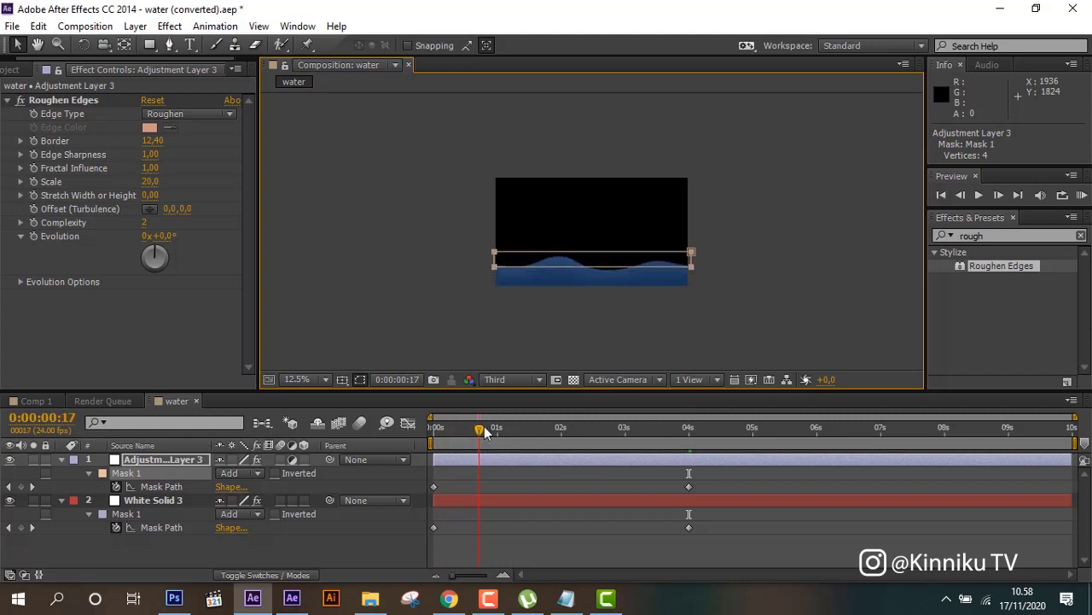
pyautogui.press('.')
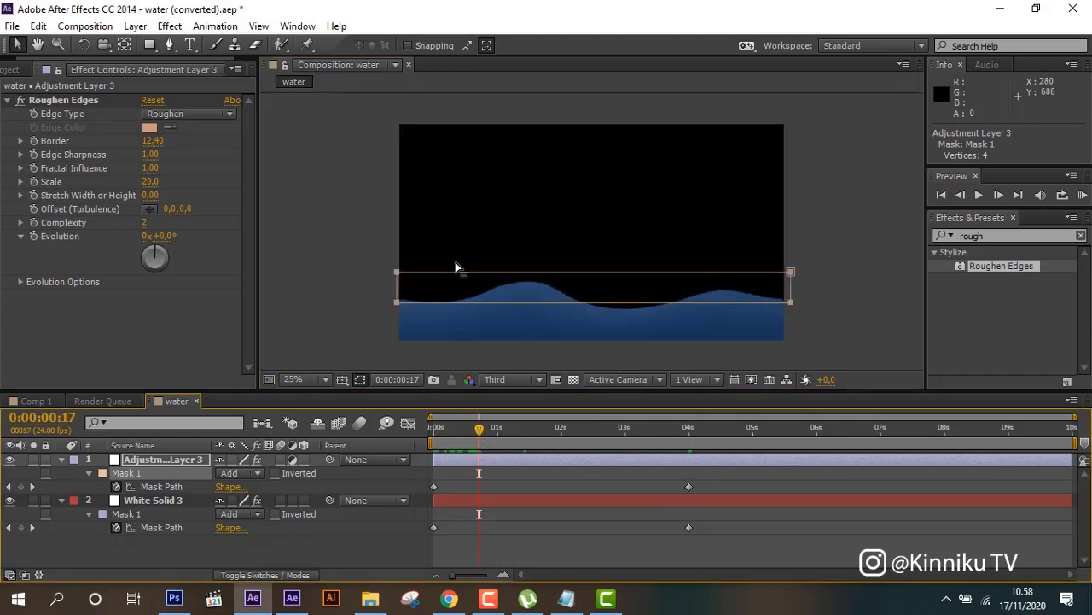